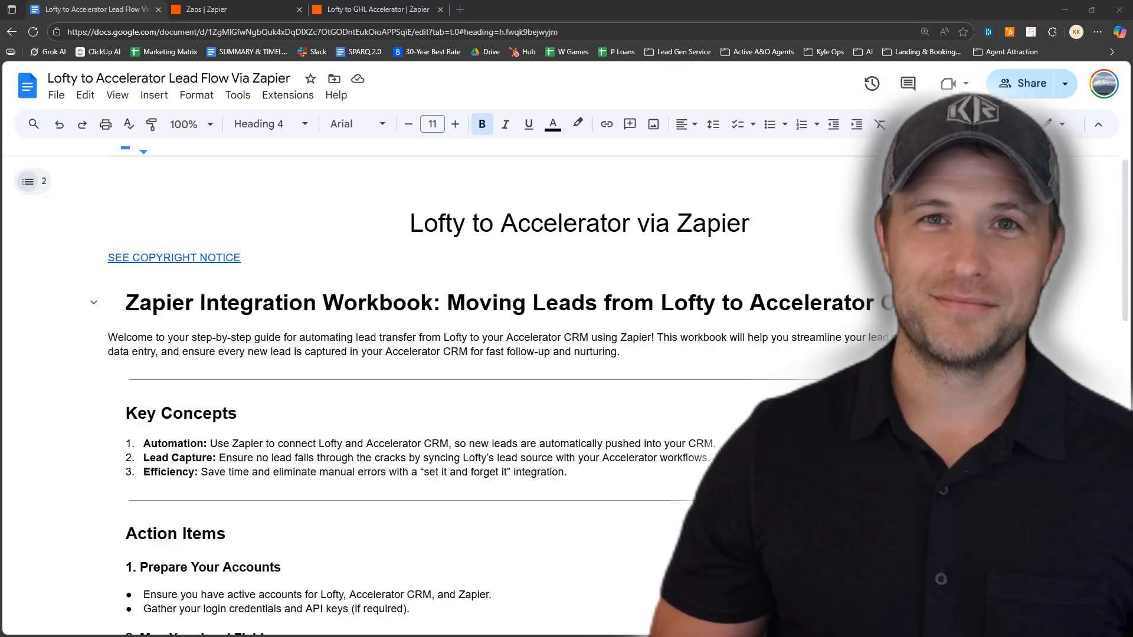
# Highlight 'Automation' in the guide's first key concept
pyautogui.scroll(-3, 650, 372)
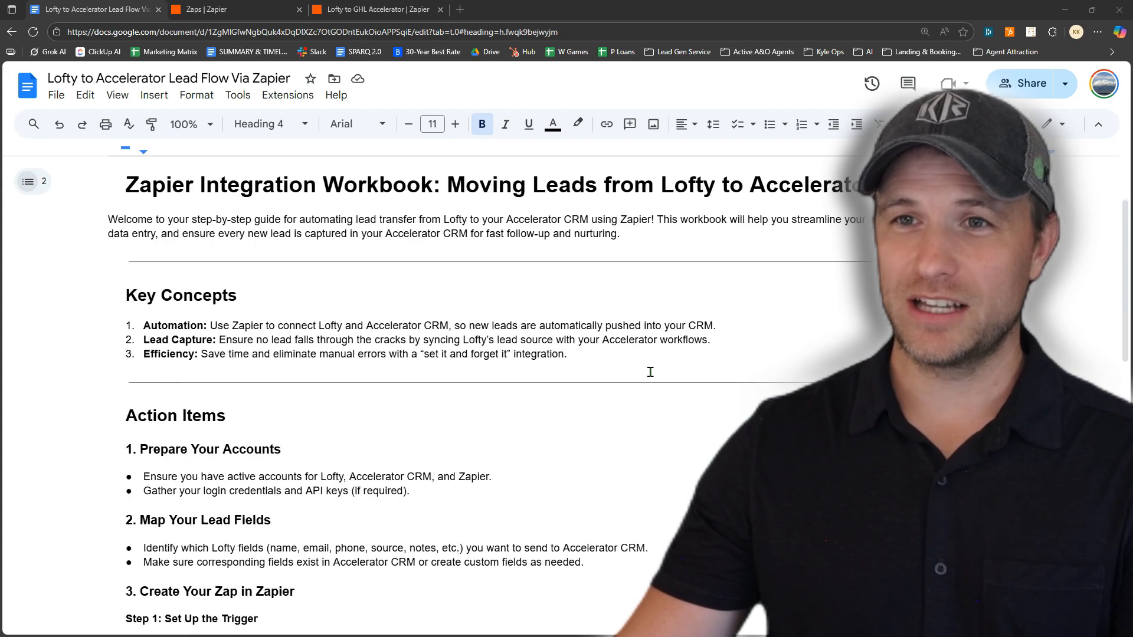
pyautogui.moveTo(146, 267); pyautogui.dragTo(190, 266)
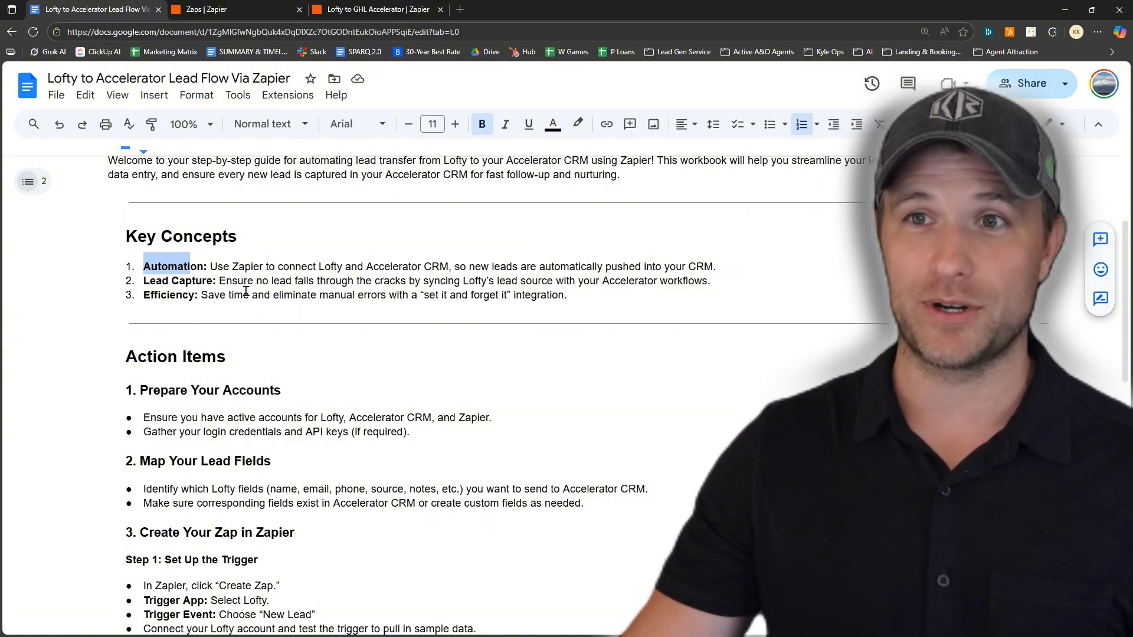
pyautogui.click(172, 281)
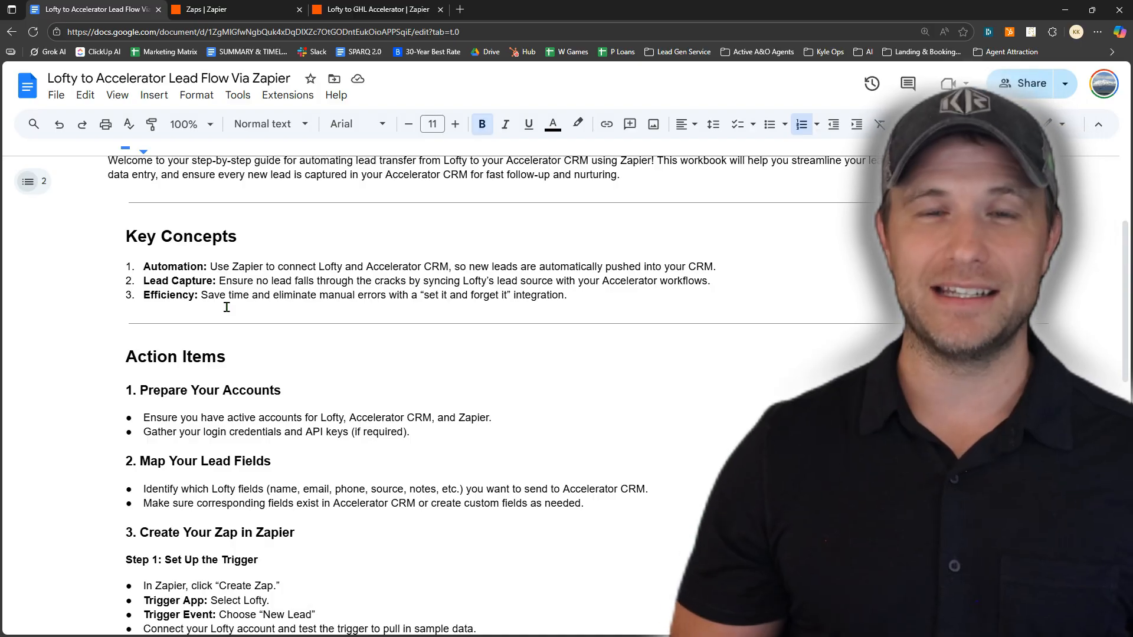
pyautogui.scroll(-2, 297, 331)
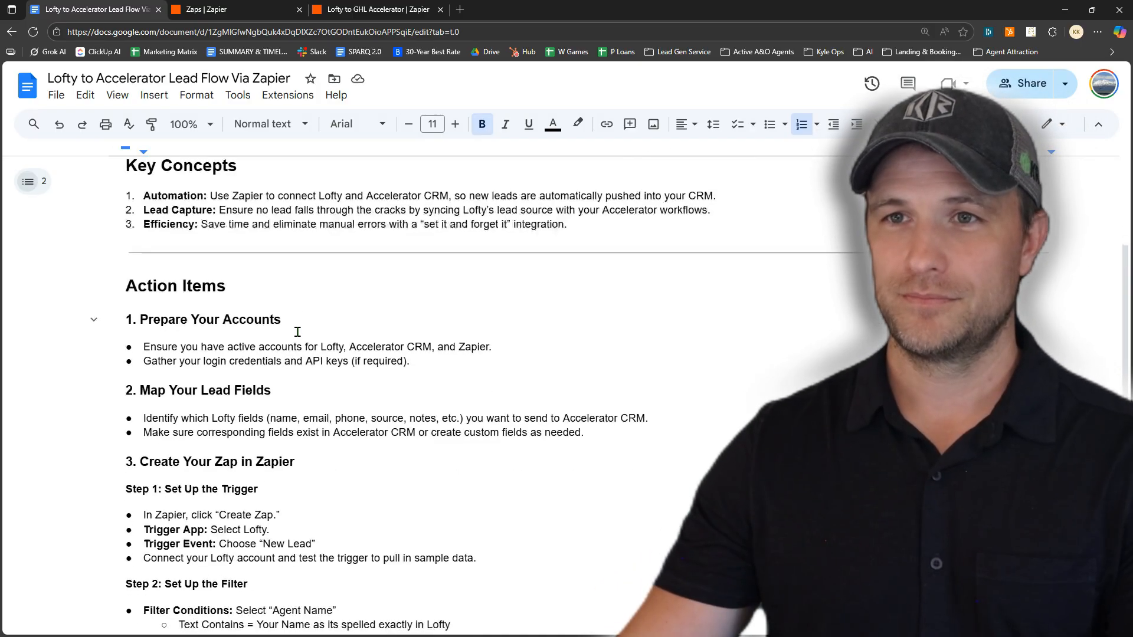
pyautogui.scroll(-1, 297, 326)
pyautogui.moveTo(149, 215); pyautogui.dragTo(282, 216)
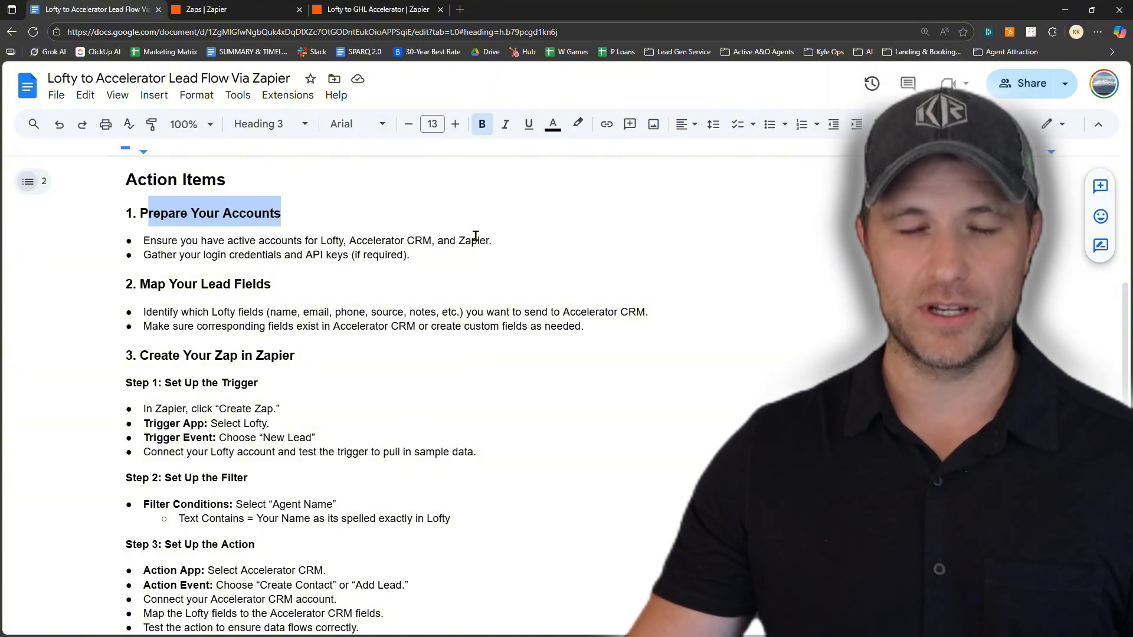
# Highlight the account-preparation bullets: Zapier, and matching fields in Accelerator CRM
pyautogui.moveTo(459, 237); pyautogui.dragTo(493, 238)
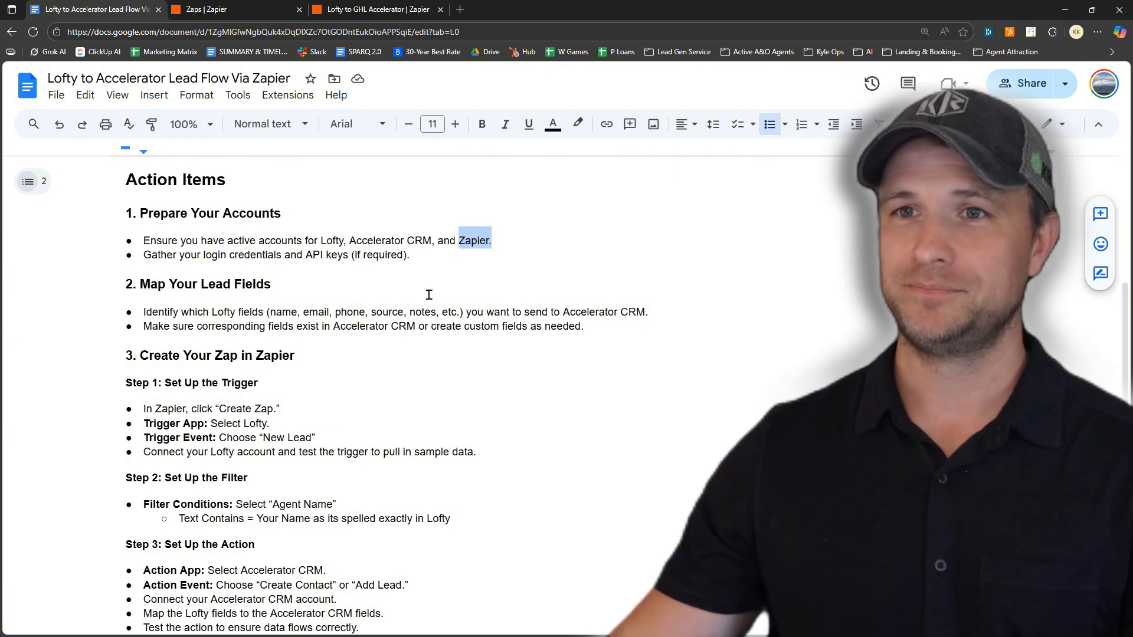
pyautogui.scroll(-1, 569, 292)
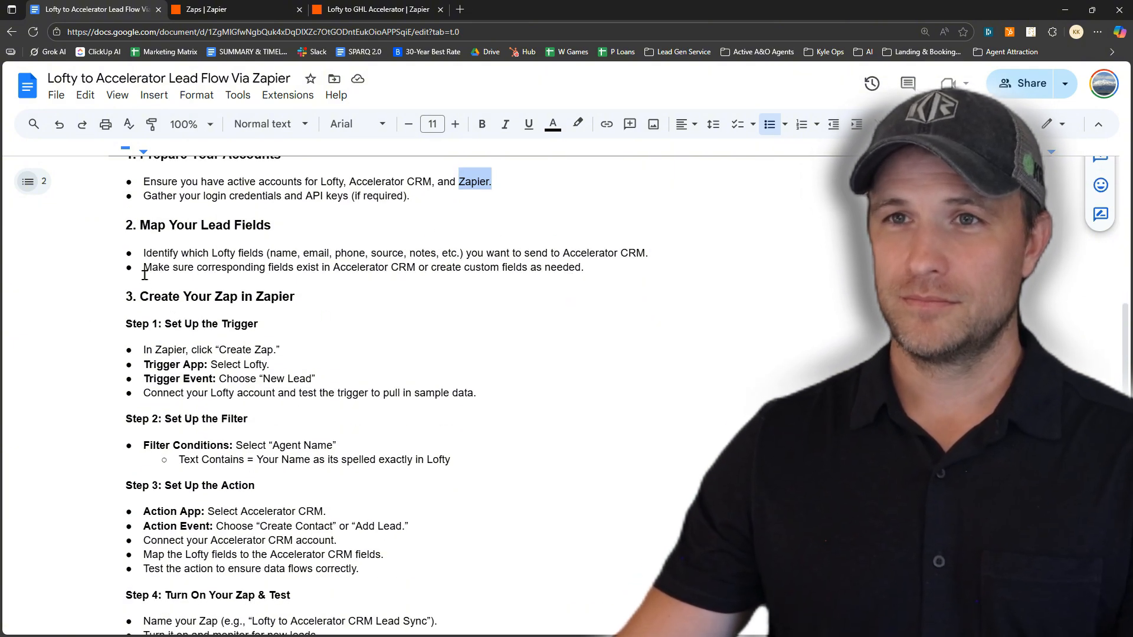
pyautogui.moveTo(152, 268); pyautogui.dragTo(585, 275)
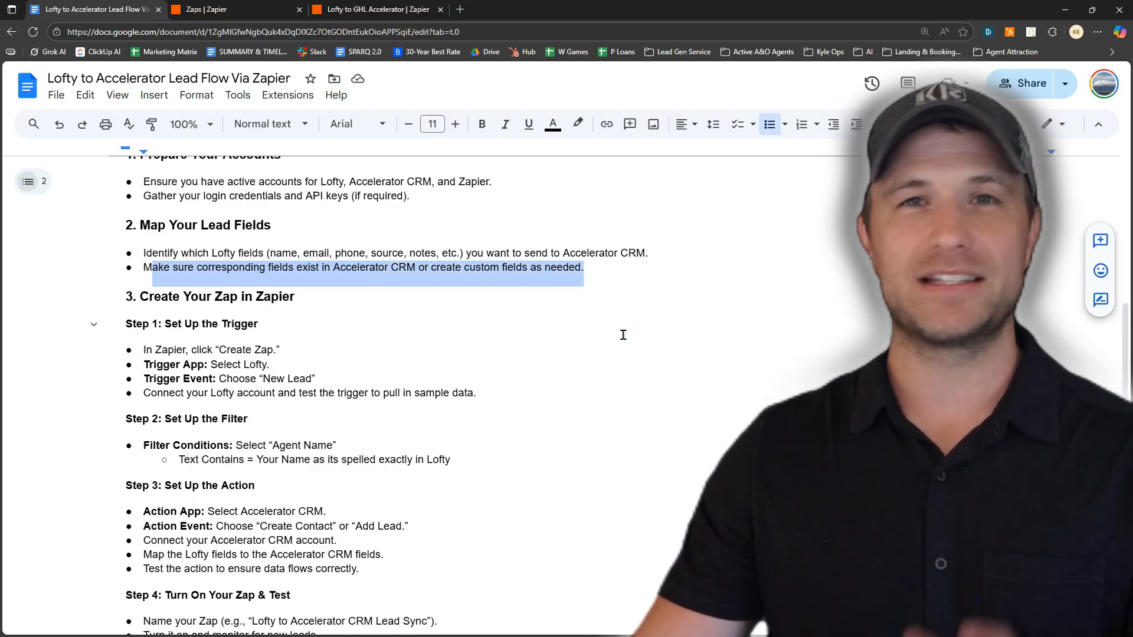
pyautogui.click(597, 273)
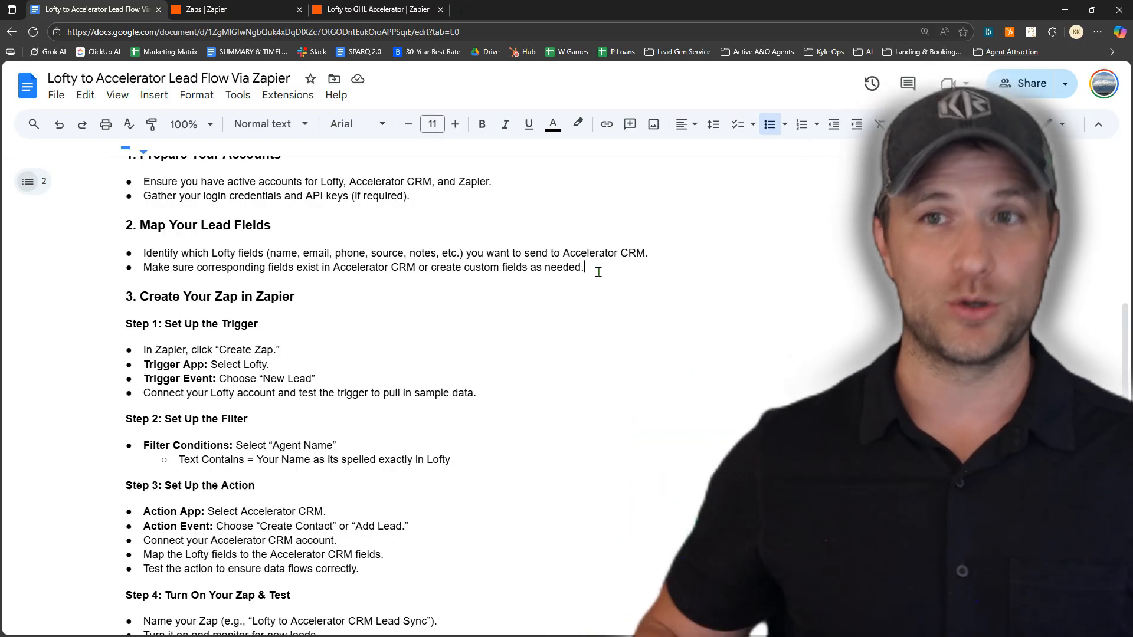
pyautogui.scroll(-1, 599, 272)
pyautogui.moveTo(132, 237); pyautogui.dragTo(294, 239)
pyautogui.scroll(-1, 326, 255)
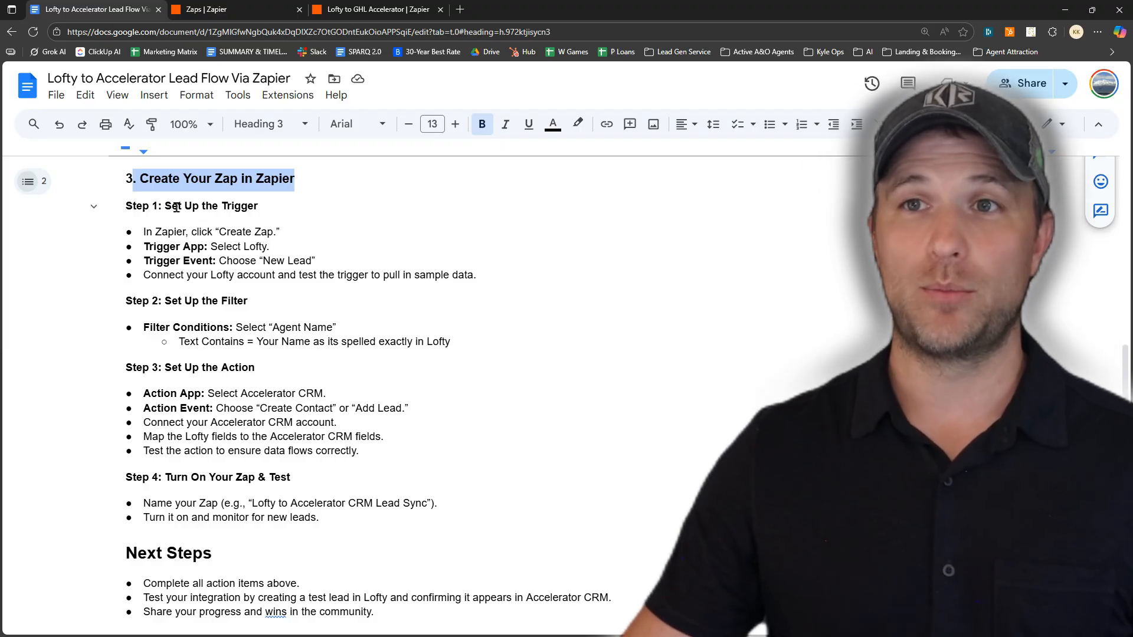
# Highlight the Step 1–3 headings, then switch to the finished Lofty to GHL Accelerator Zap
pyautogui.moveTo(166, 206); pyautogui.dragTo(260, 206)
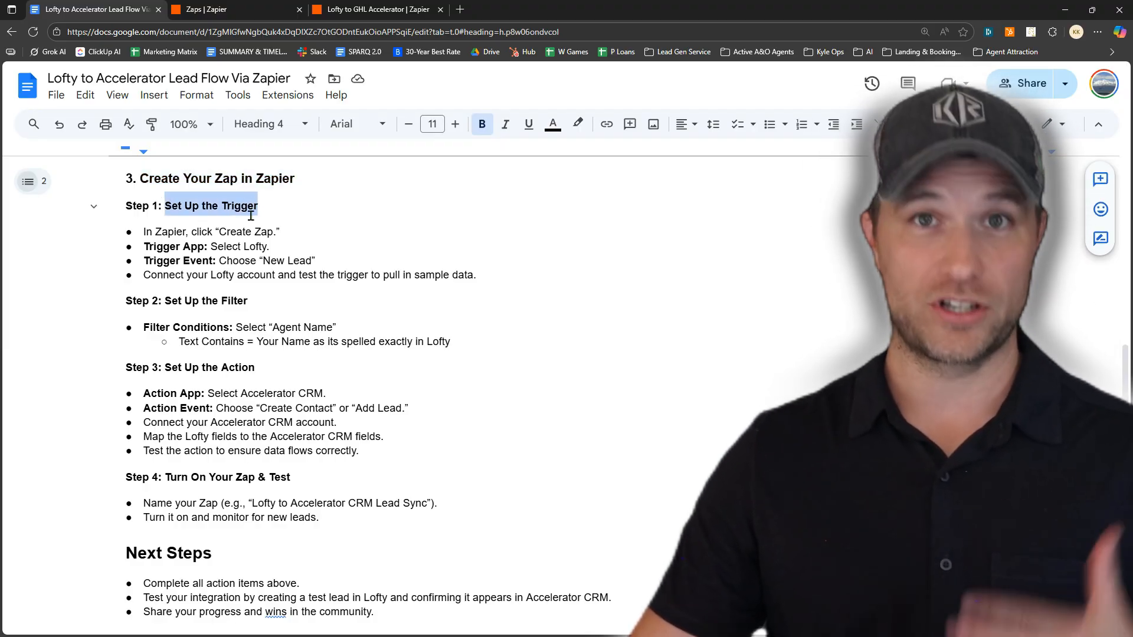
pyautogui.moveTo(162, 298); pyautogui.dragTo(249, 301)
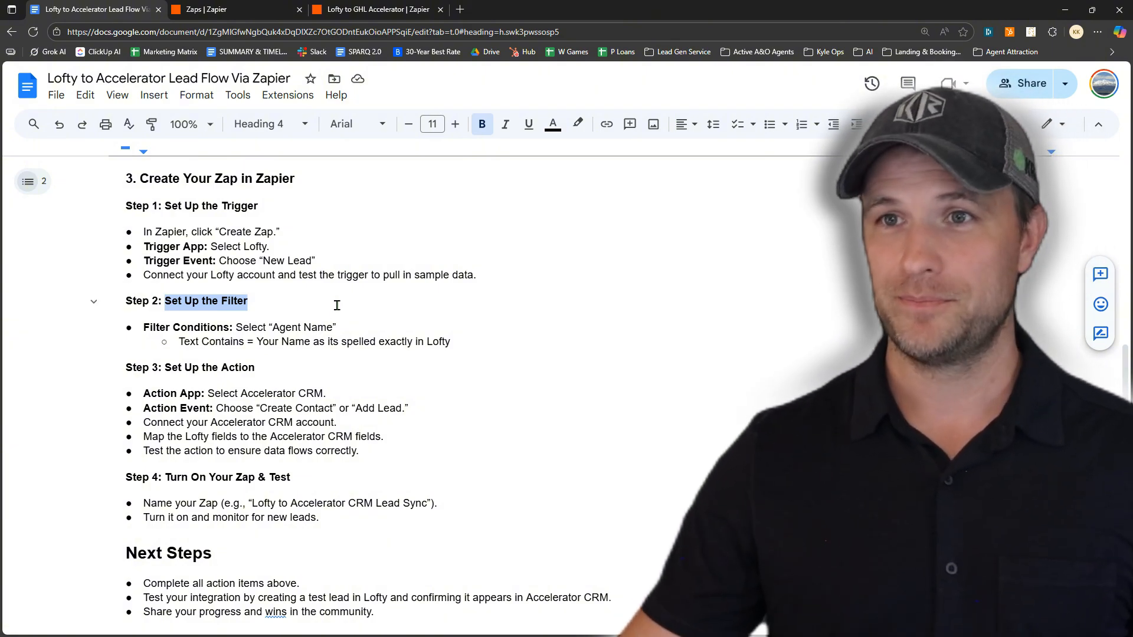
pyautogui.scroll(-1, 336, 305)
pyautogui.moveTo(122, 308); pyautogui.dragTo(260, 309)
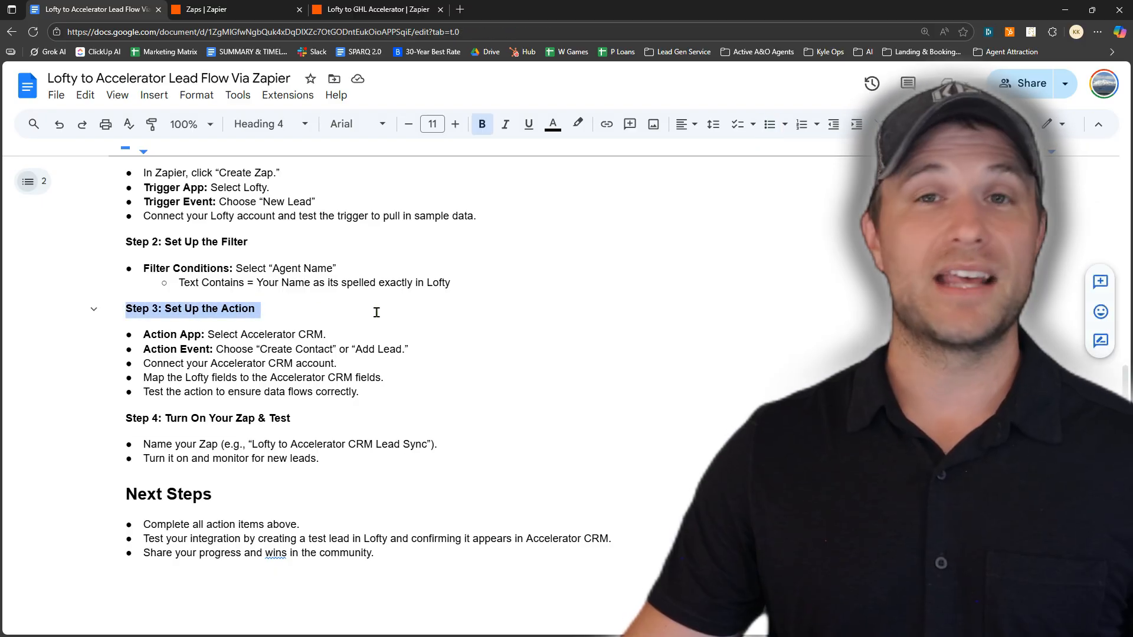
pyautogui.click(377, 313)
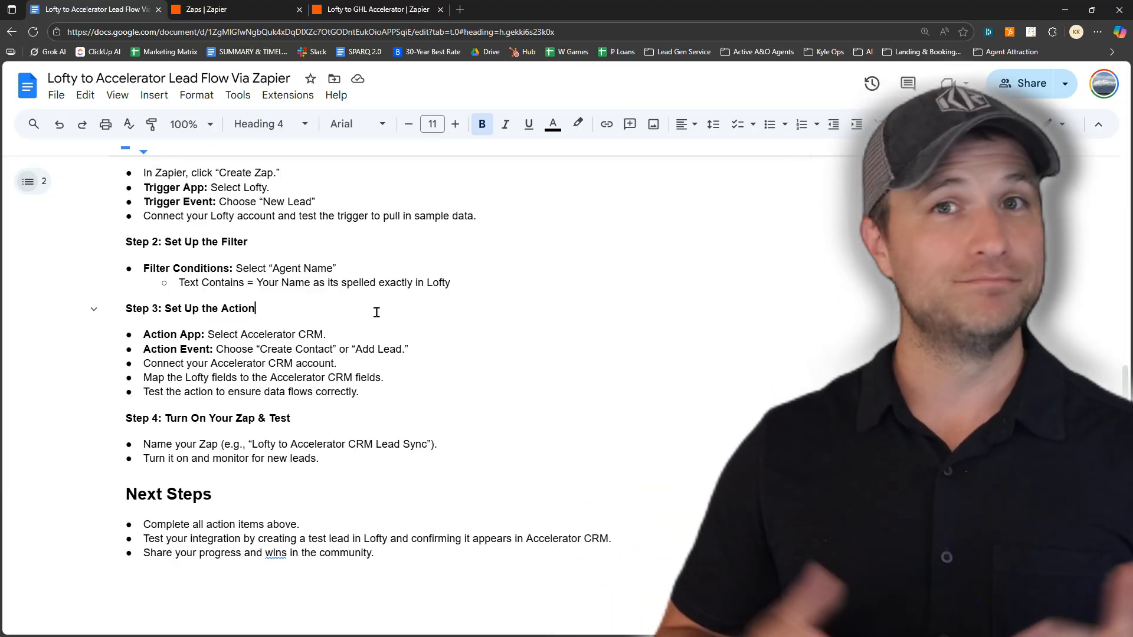
pyautogui.scroll(1, 342, 310)
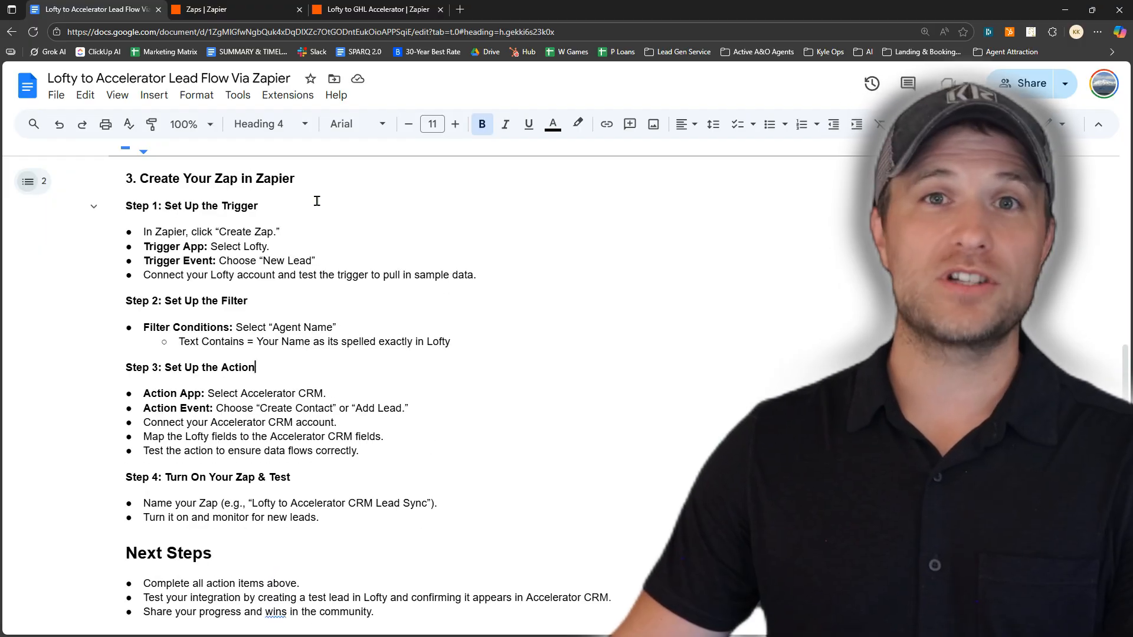
pyautogui.click(360, 7)
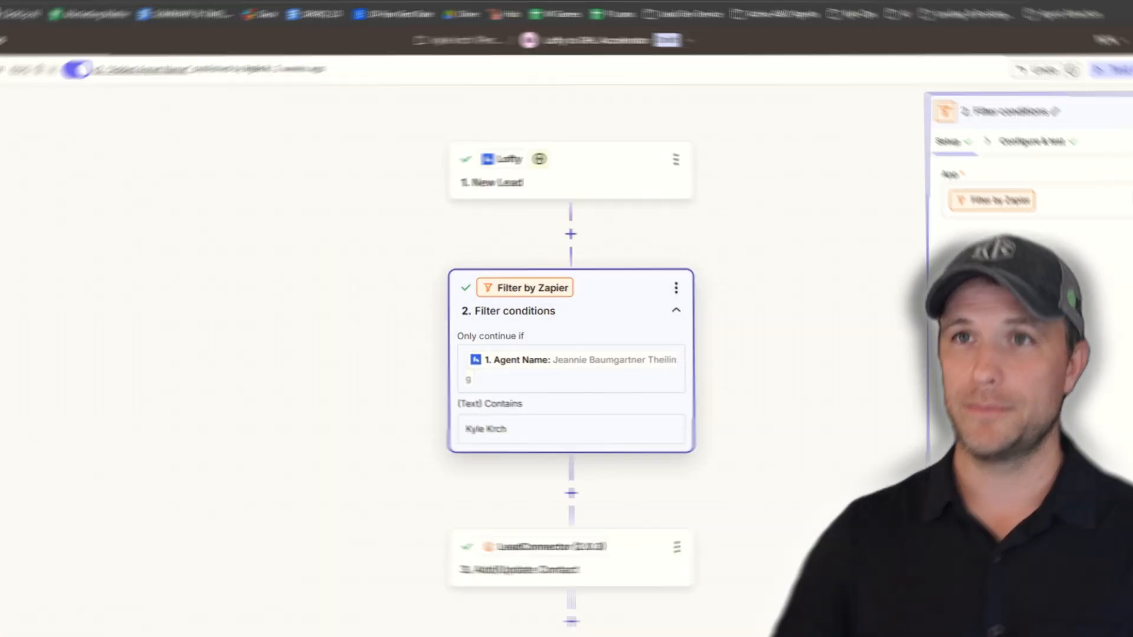
# From the Zaps list, create a new blank Zap using the sidebar's Create option
pyautogui.click(214, 10)
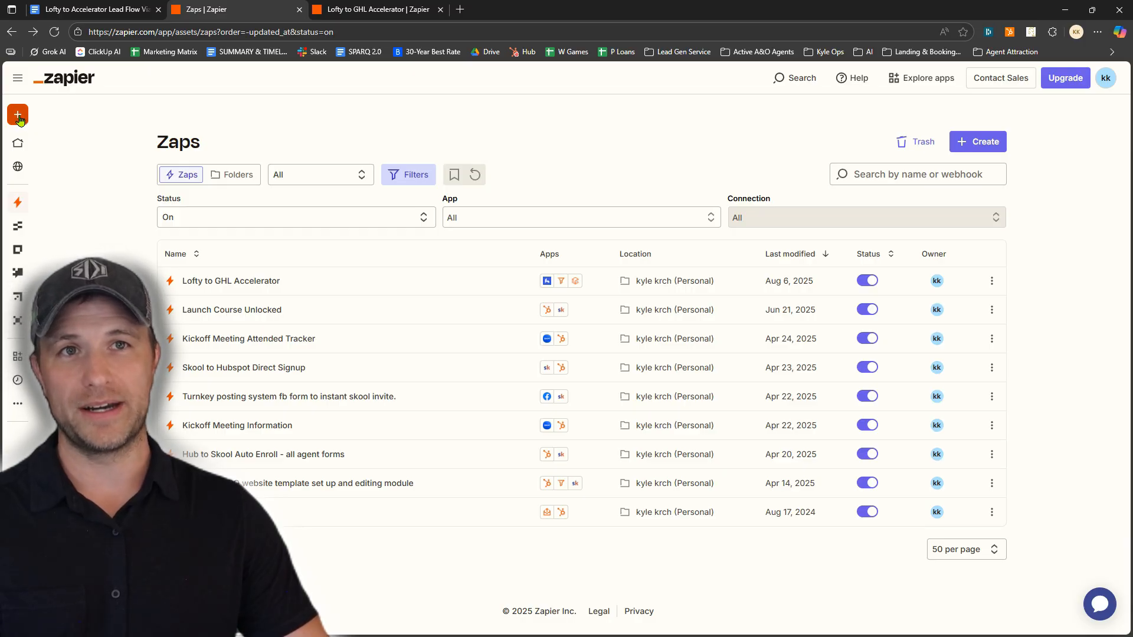
pyautogui.moveTo(19, 120)
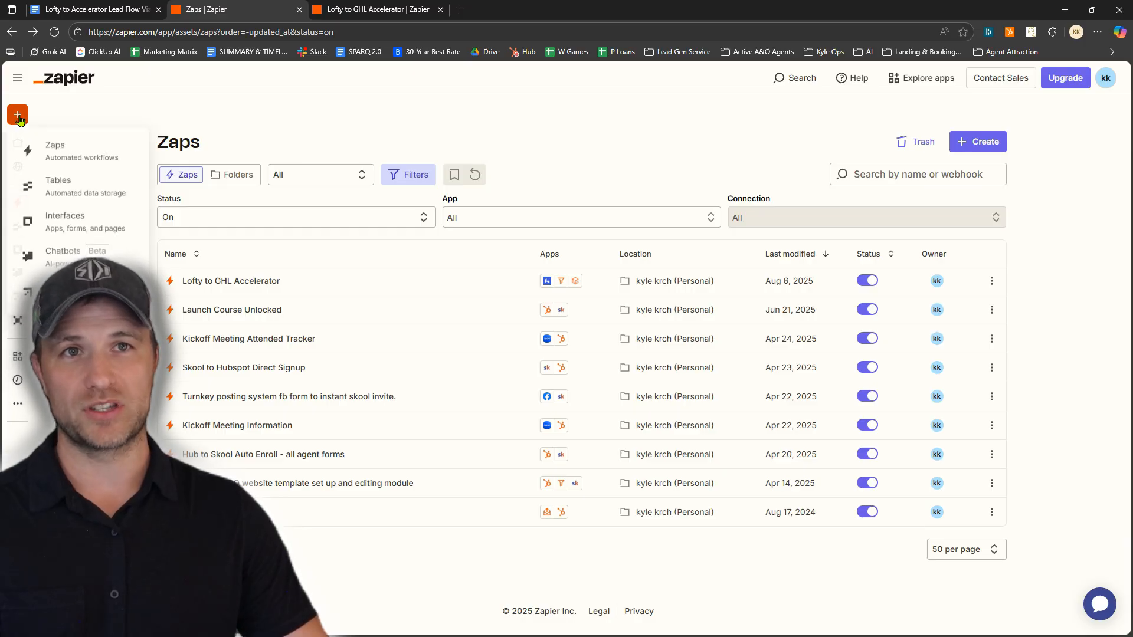
pyautogui.click(90, 157)
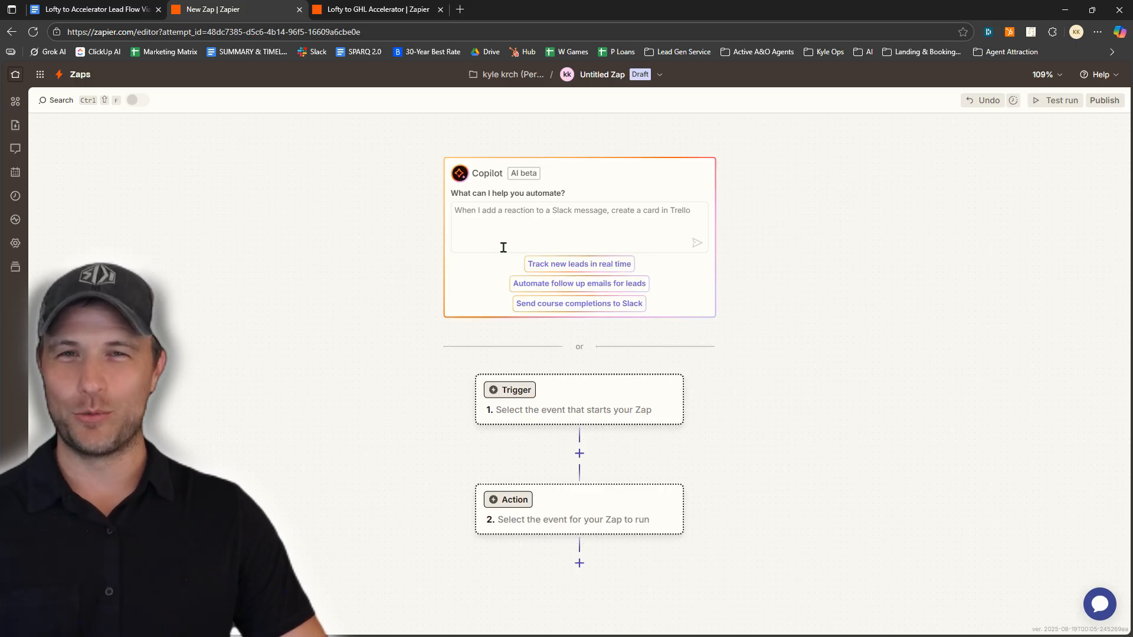
# Make Lofty the trigger app with New Lead as the trigger event
pyautogui.click(533, 396)
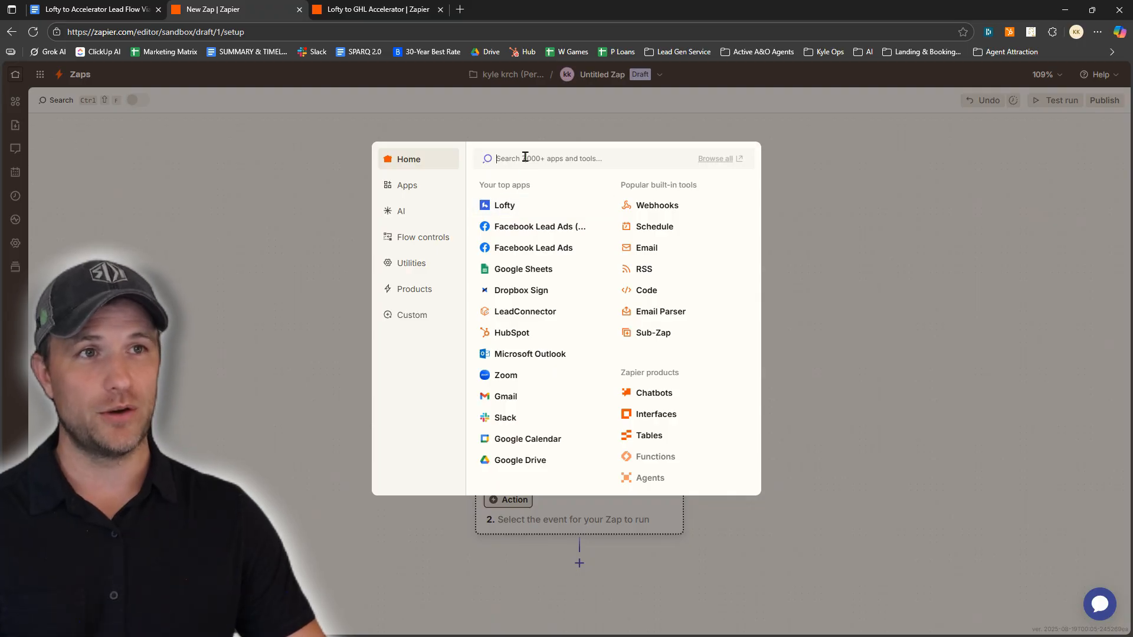
pyautogui.write('lofty')
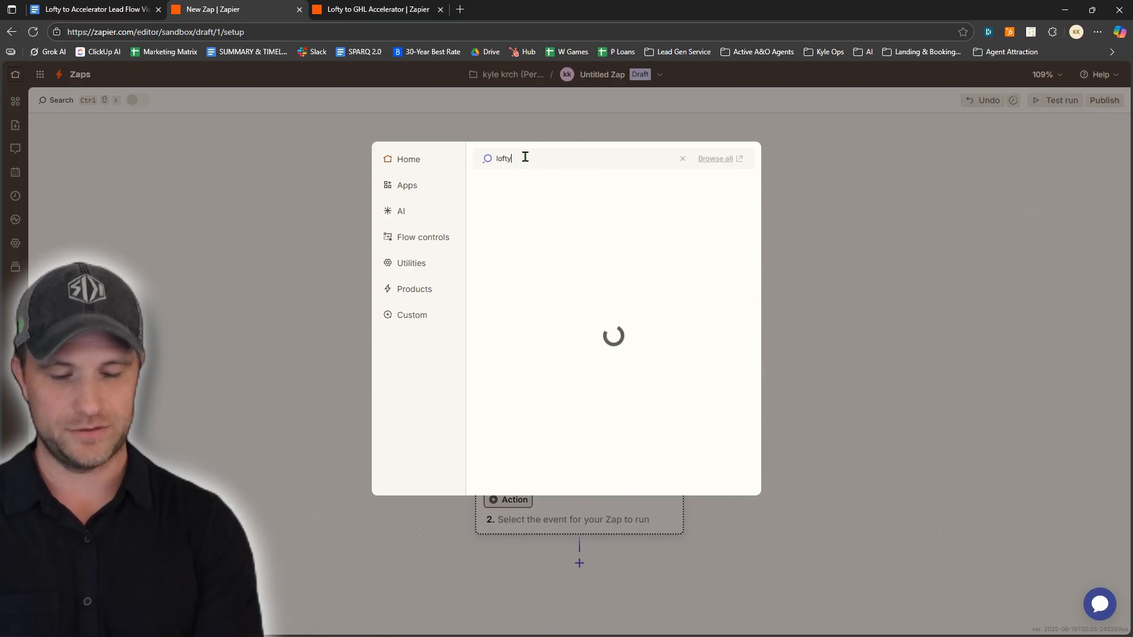
pyautogui.click(513, 187)
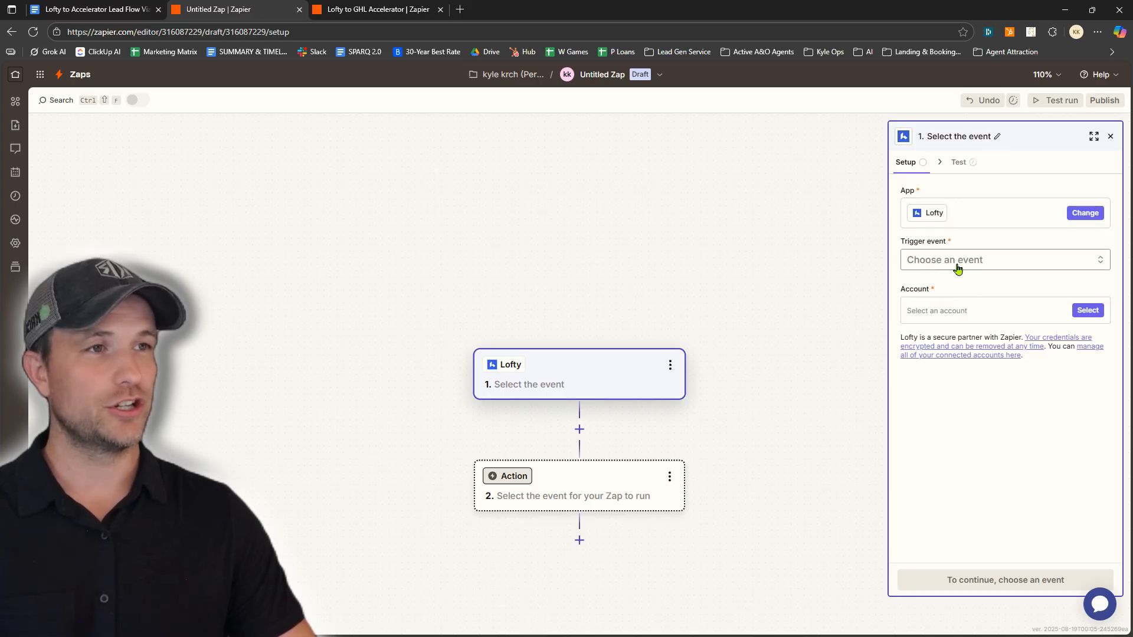
pyautogui.click(964, 265)
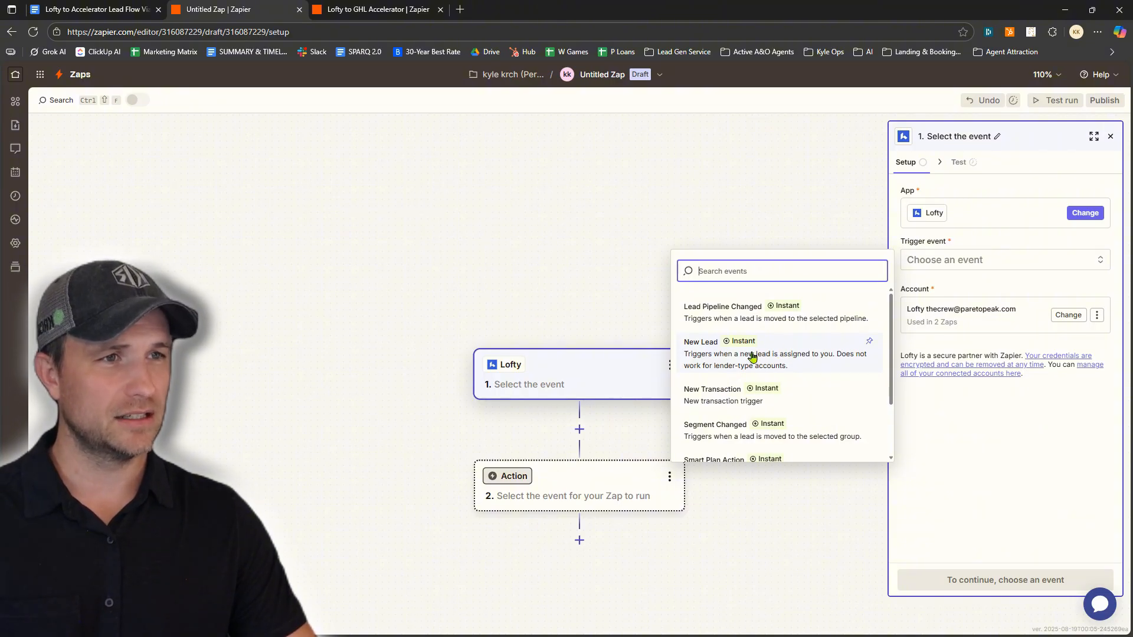
pyautogui.click(806, 358)
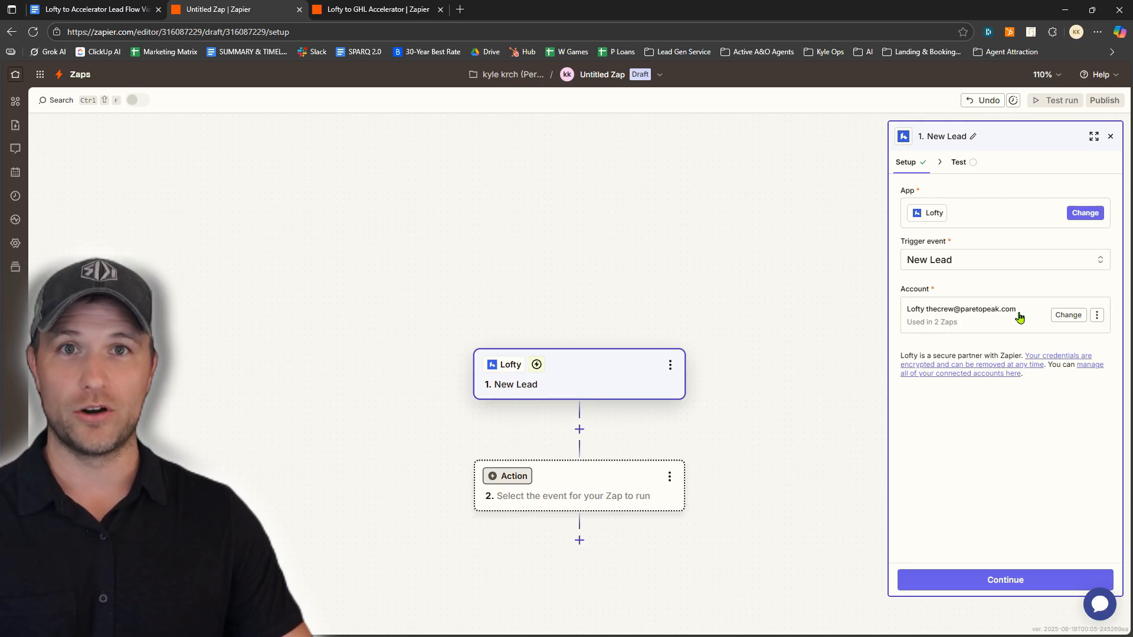
# Run the Lofty trigger test and review the returned sample record Lead A
pyautogui.click(1011, 583)
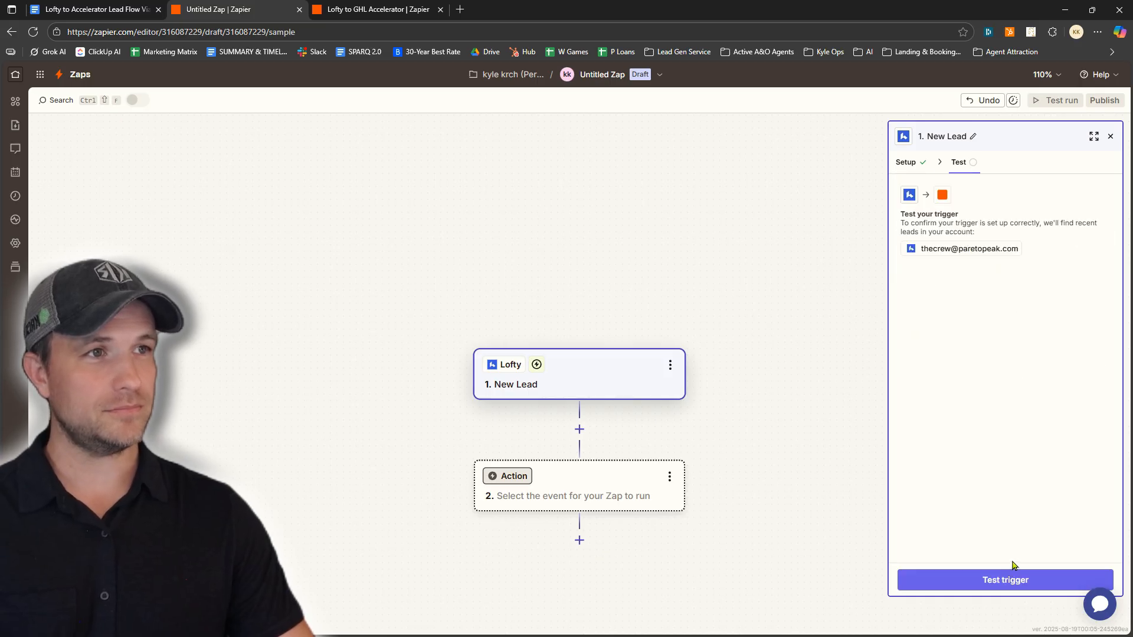
pyautogui.click(983, 583)
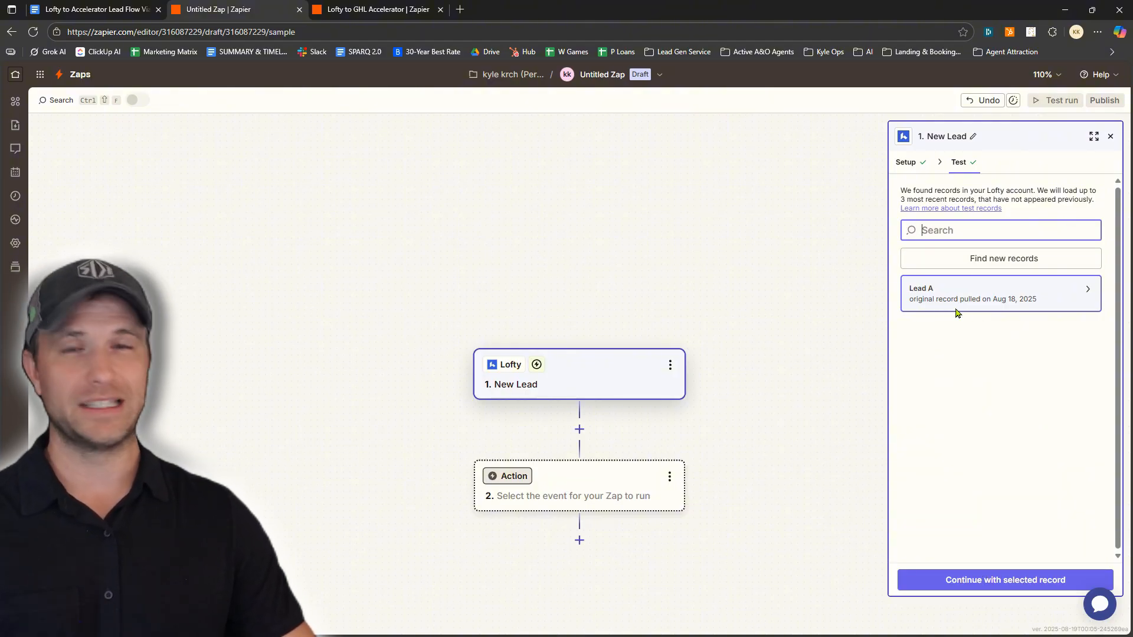
pyautogui.moveTo(952, 302)
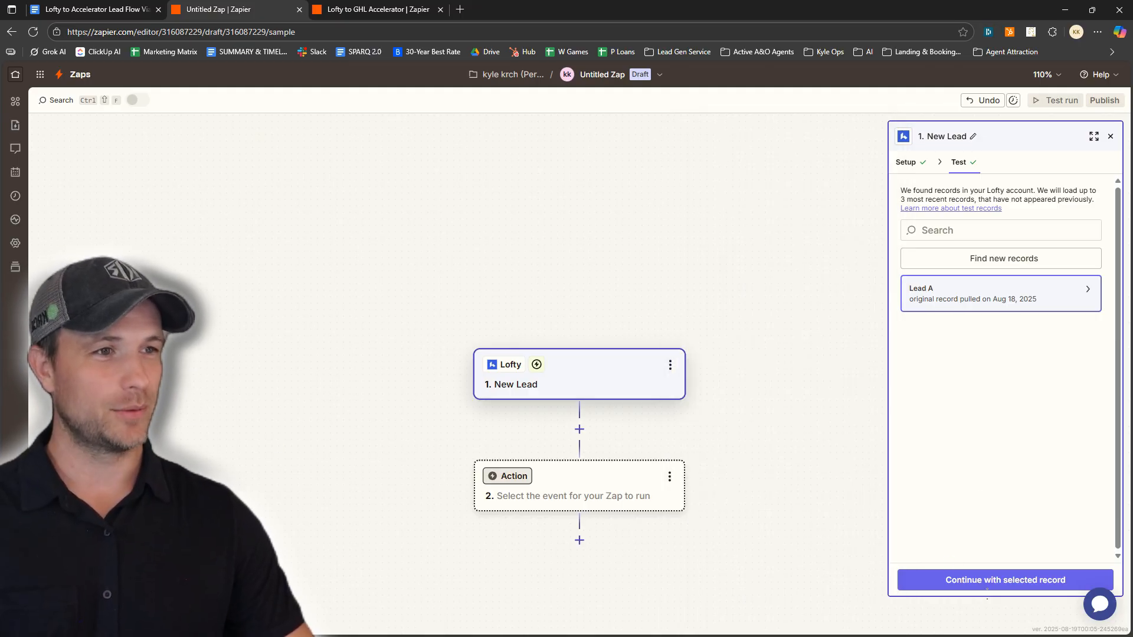
# Add a Filter as step 2, filtering on the Lofty lead's Agent Name field
pyautogui.click(972, 583)
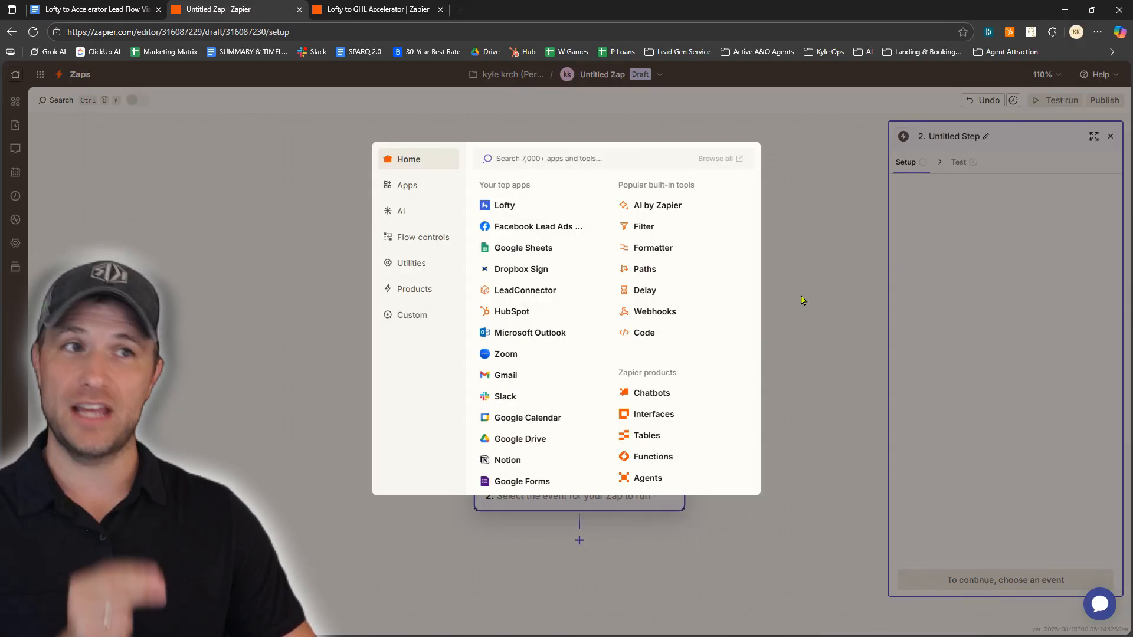
pyautogui.click(647, 230)
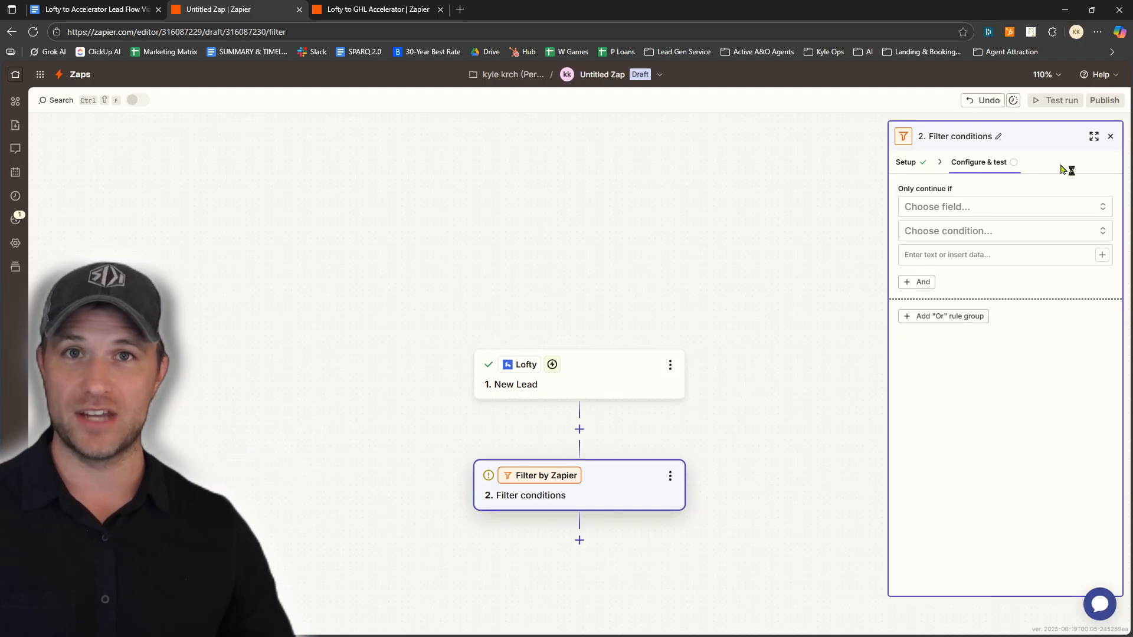
pyautogui.click(972, 208)
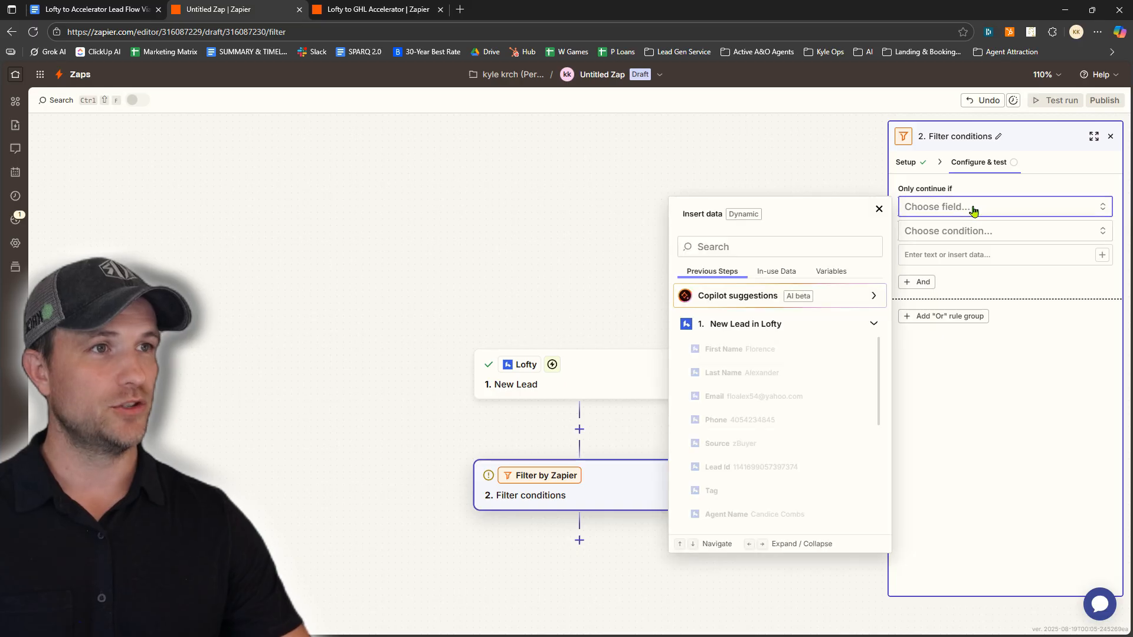
pyautogui.click(796, 252)
pyautogui.write('ag')
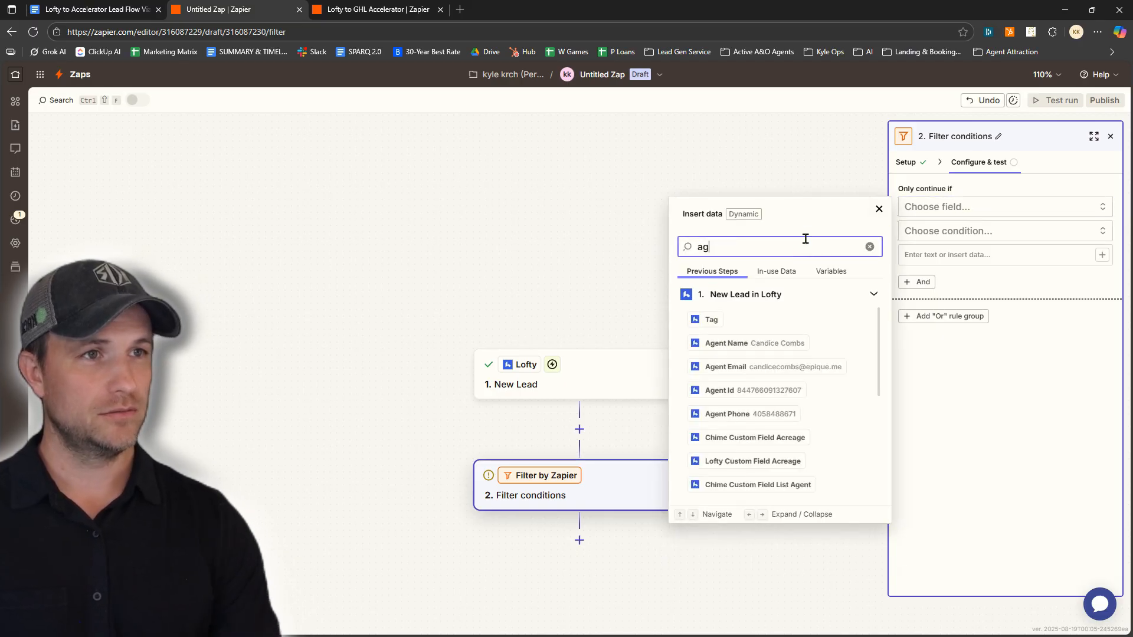
pyautogui.write('ent')
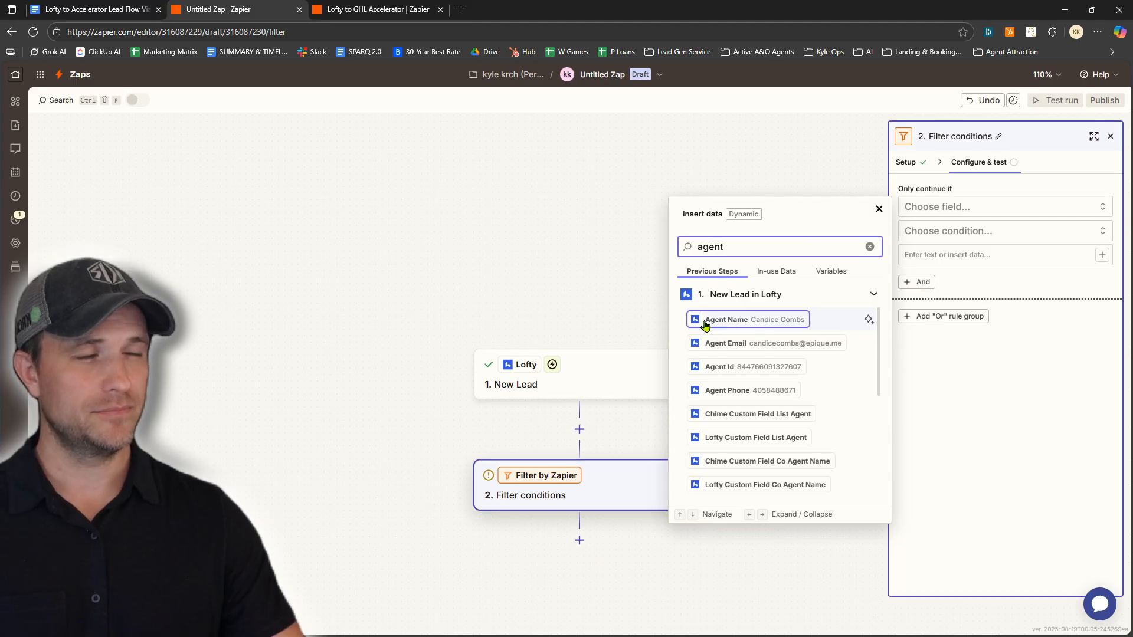
pyautogui.click(726, 320)
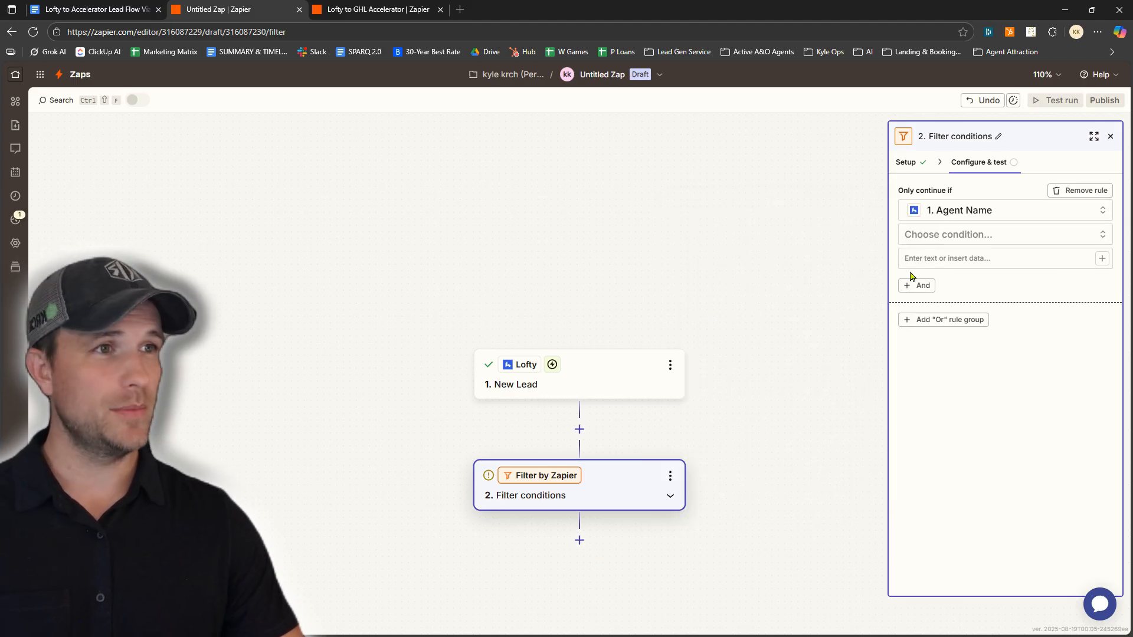
# Set the condition to (Text) Contains, enter the agent's name, and bring Lofty into view
pyautogui.click(966, 240)
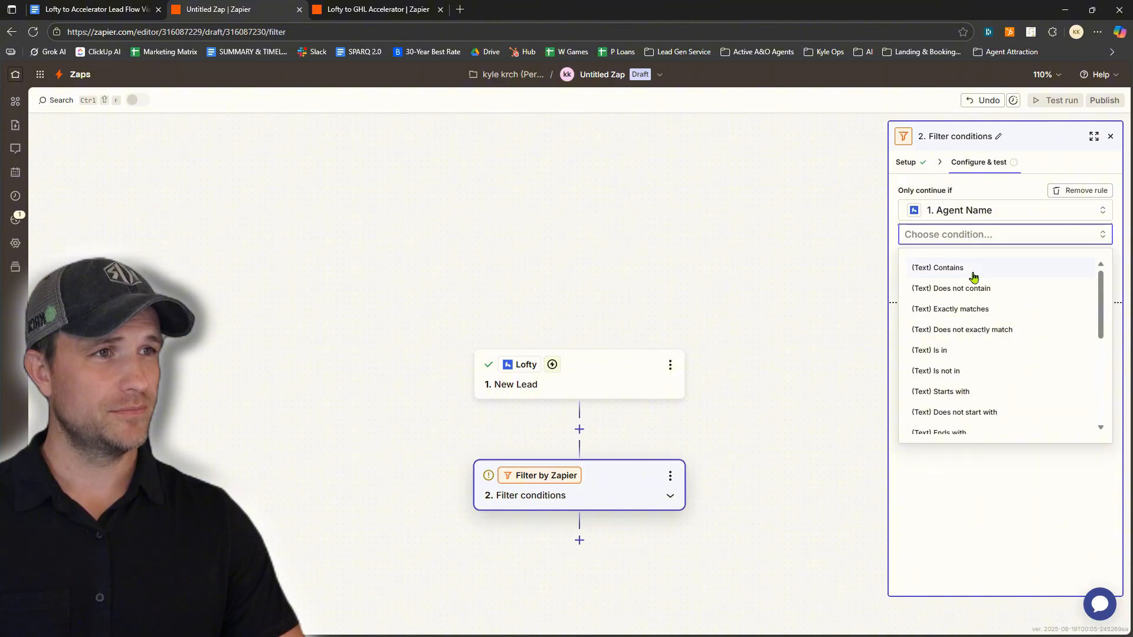
pyautogui.click(939, 273)
pyautogui.click(939, 258)
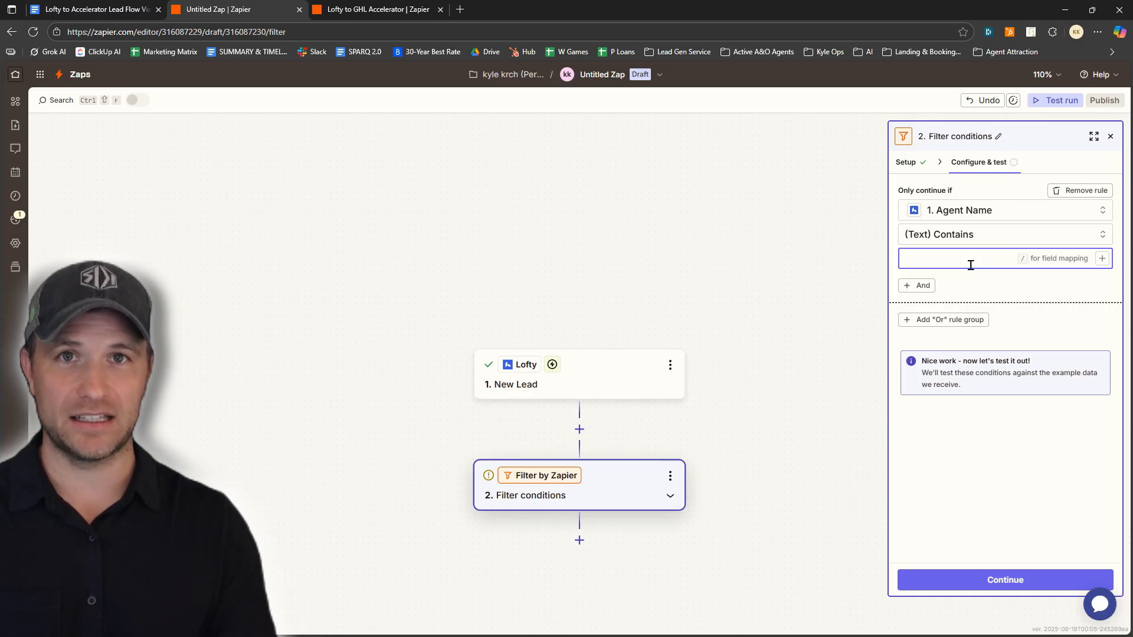
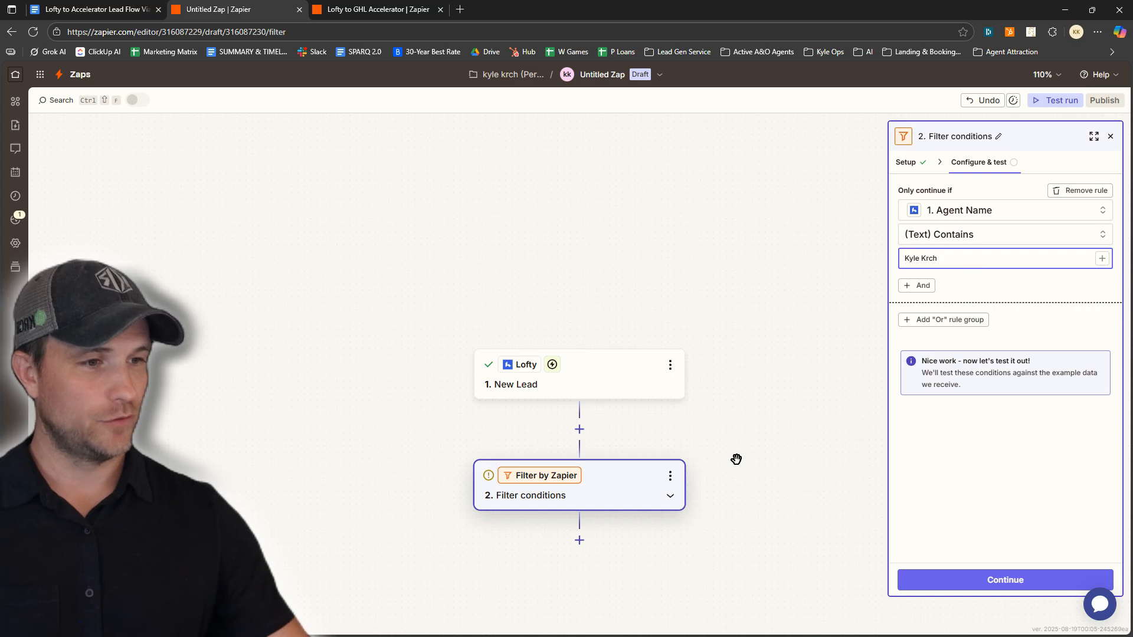
pyautogui.click(766, 624)
pyautogui.moveTo(493, 146); pyautogui.dragTo(491, 53)
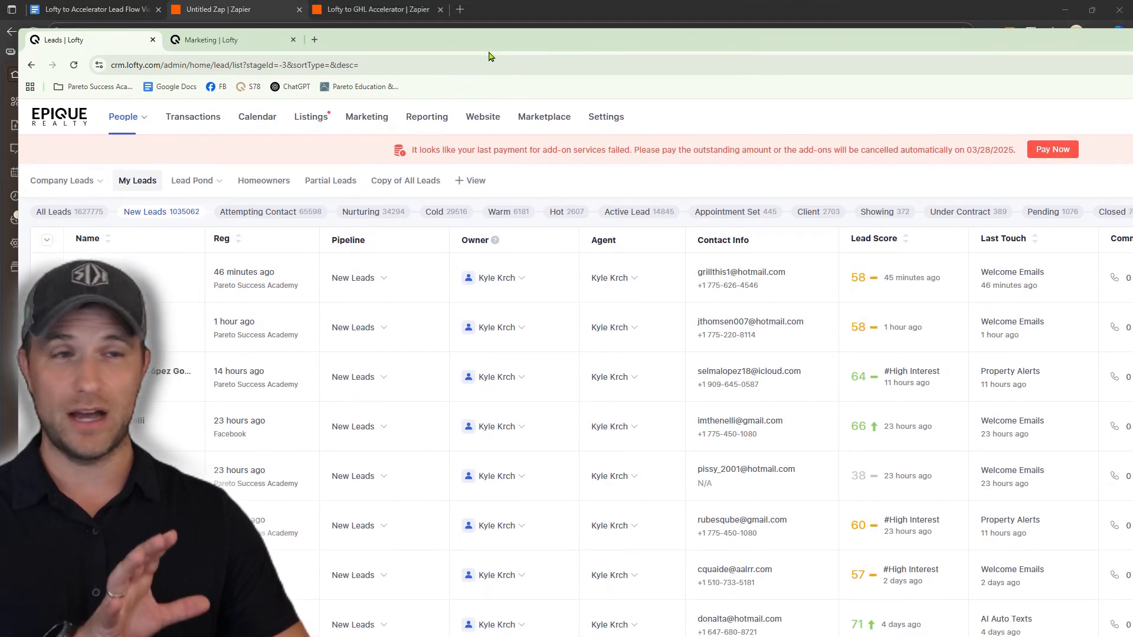
# Check Lofty's People section, then drag the Lofty window off screen to reveal Zapier
pyautogui.click(126, 116)
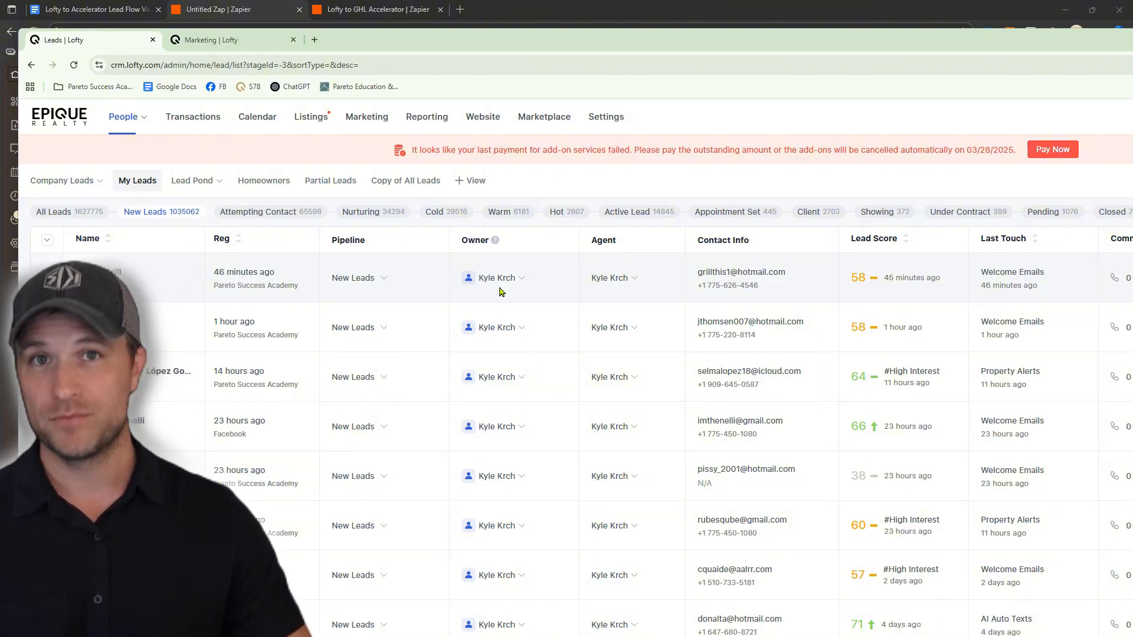
pyautogui.moveTo(424, 46); pyautogui.dragTo(407, 636)
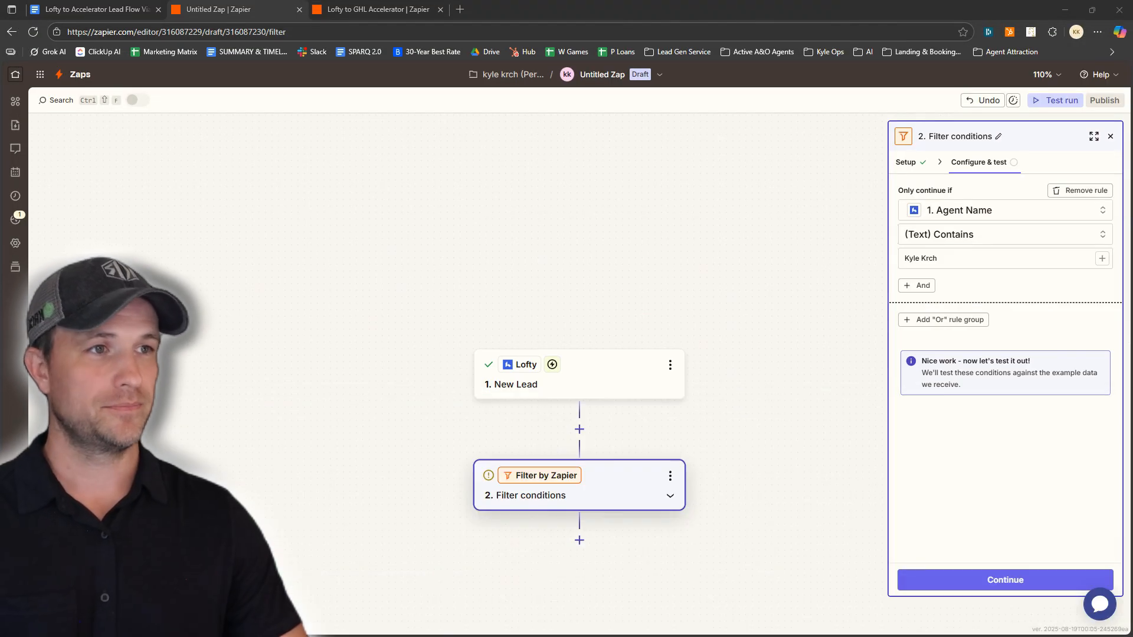
# Continue past the filter and pick LeadConnector as the third step's app
pyautogui.click(1001, 581)
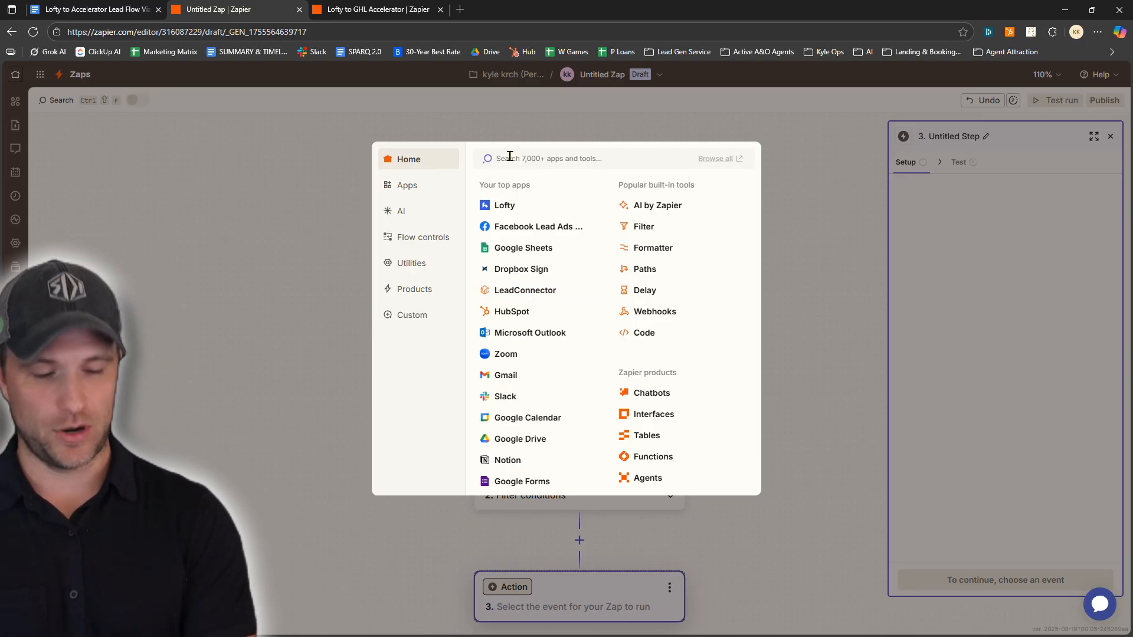
pyautogui.write('uea')
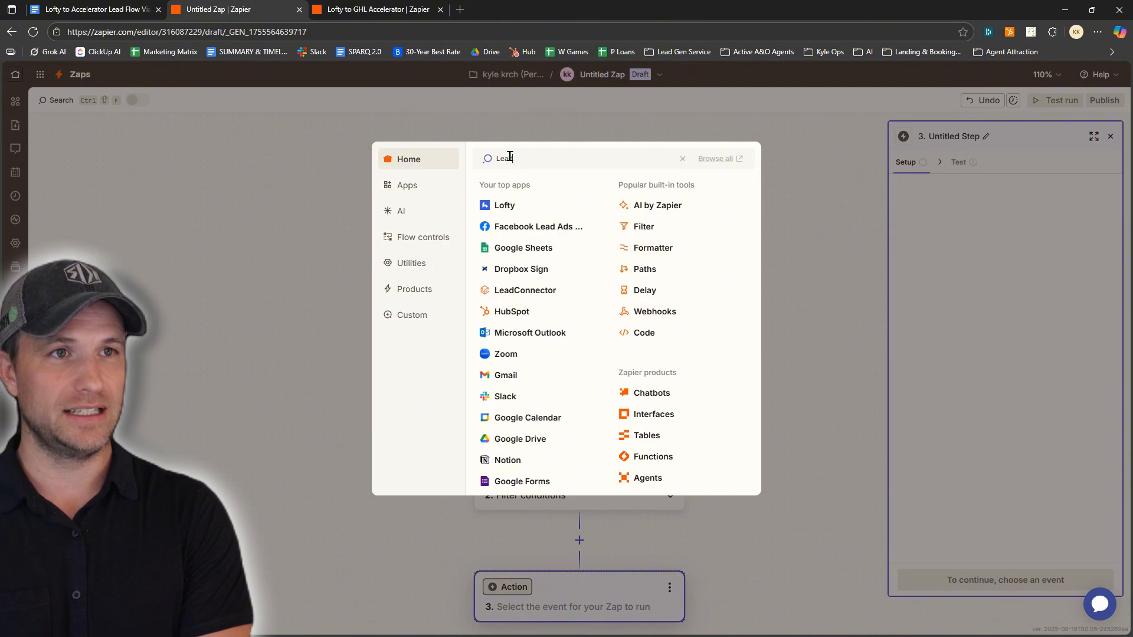
pyautogui.write('d co')
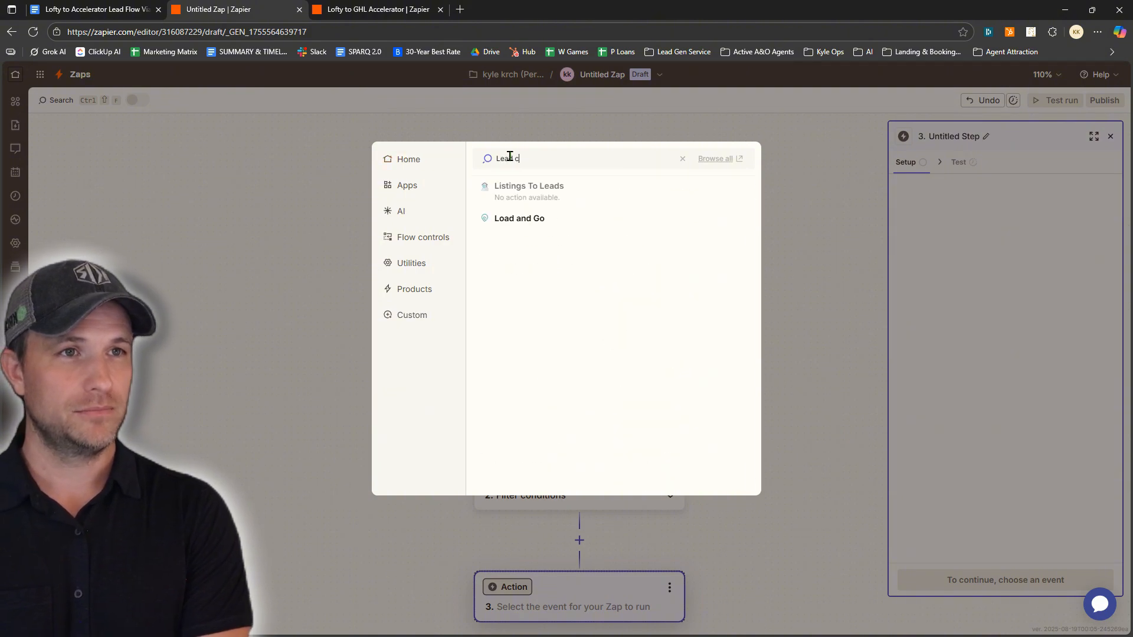
pyautogui.press('BackSpace')
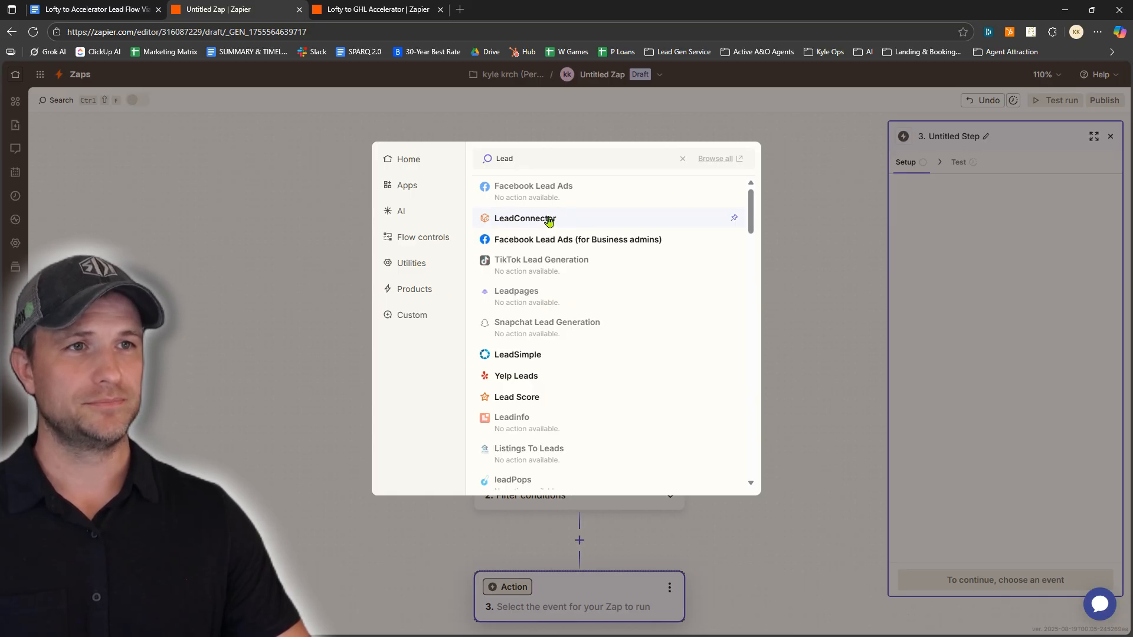
pyautogui.click(548, 221)
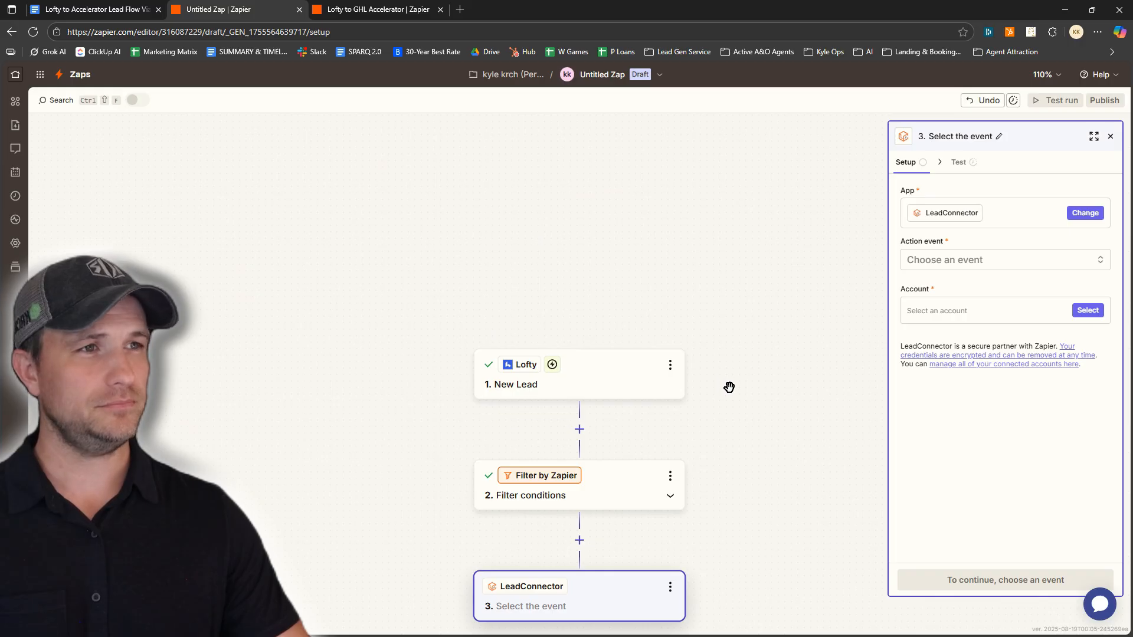
# Choose Add/Update Contact with the existing LeadConnector account, then continue to field setup
pyautogui.click(966, 265)
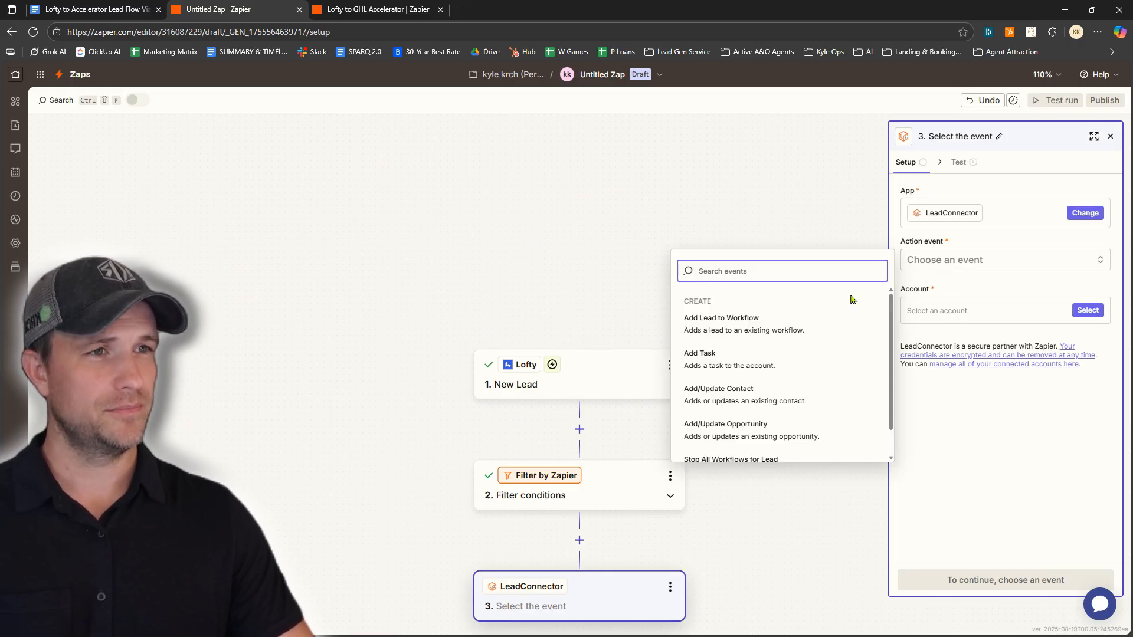
pyautogui.scroll(-1, 800, 326)
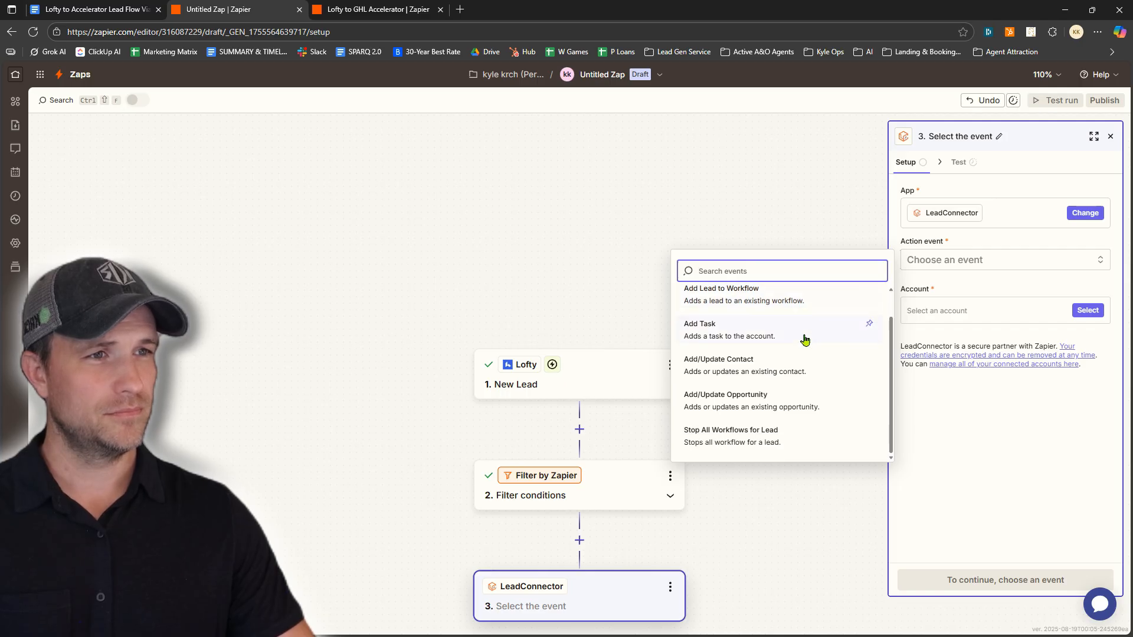
pyautogui.click(760, 373)
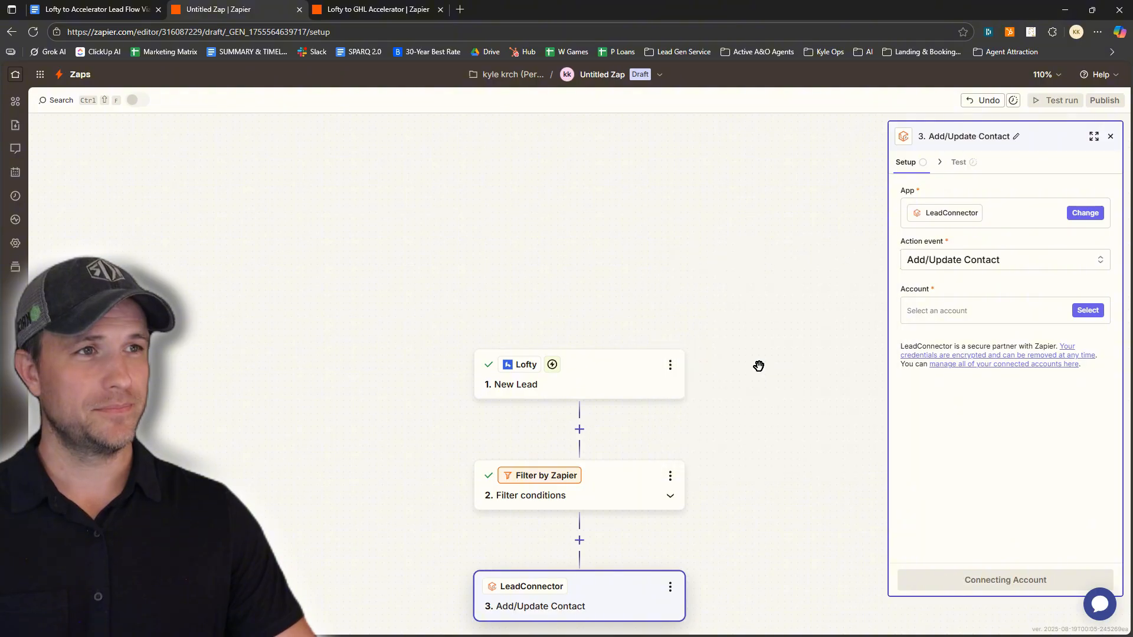
pyautogui.click(962, 315)
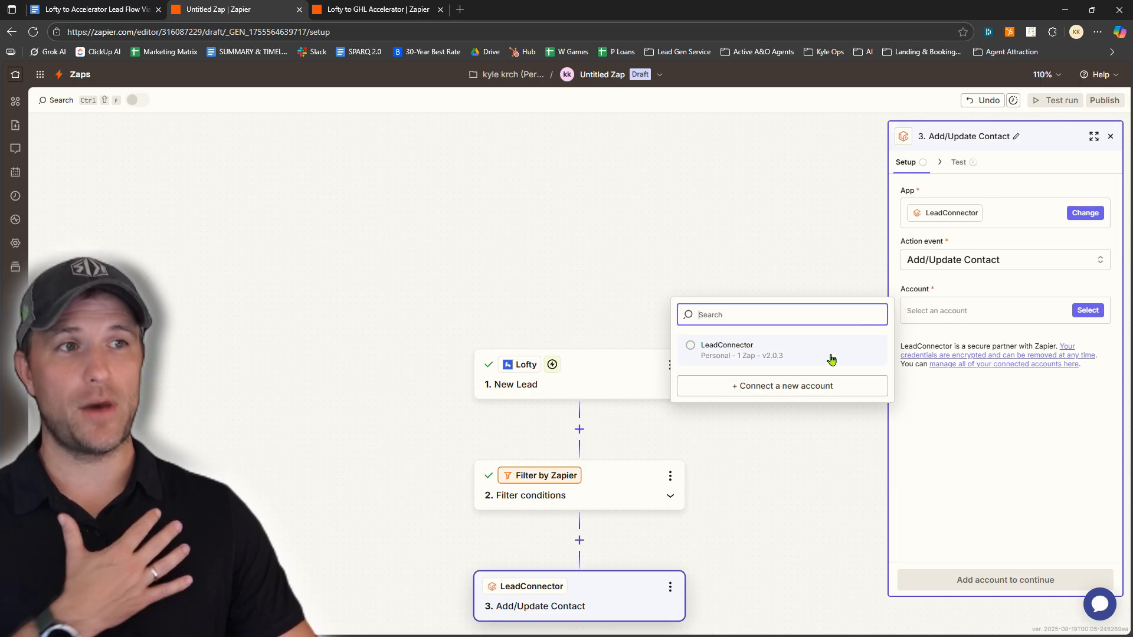
pyautogui.click(735, 354)
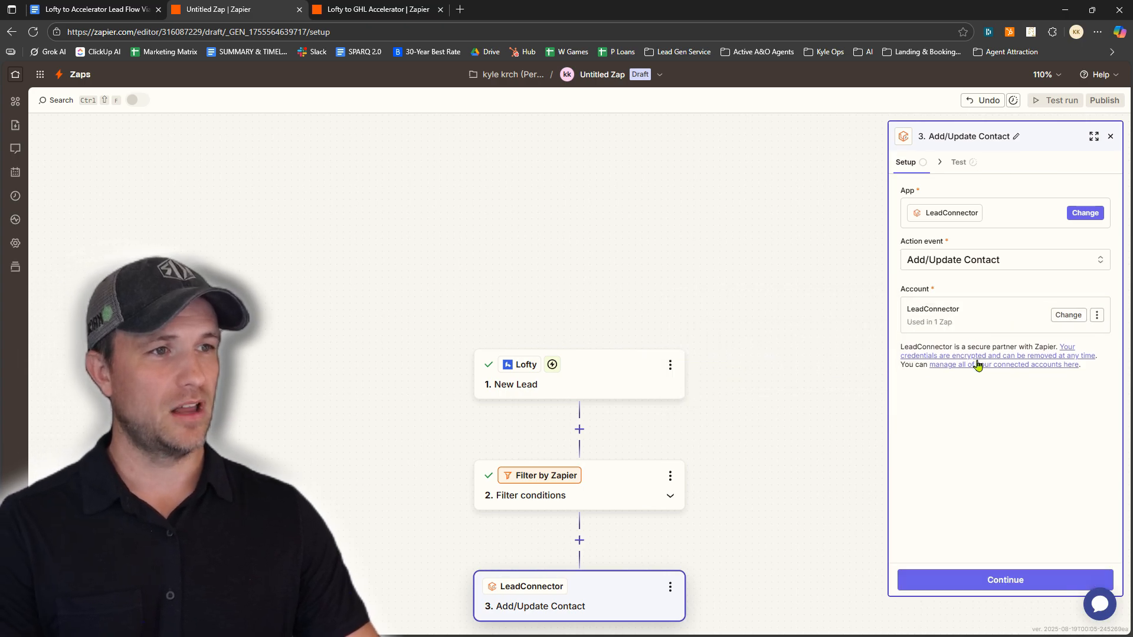
pyautogui.click(949, 582)
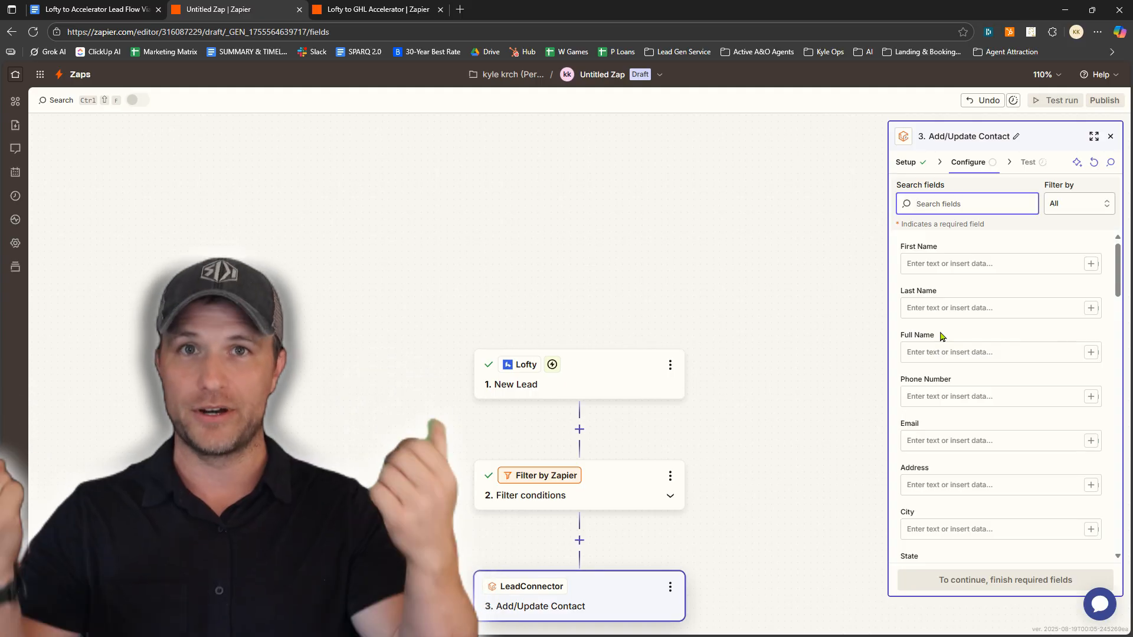
# Map the Lofty lead's First Name and Last Name into the contact's name fields
pyautogui.click(937, 265)
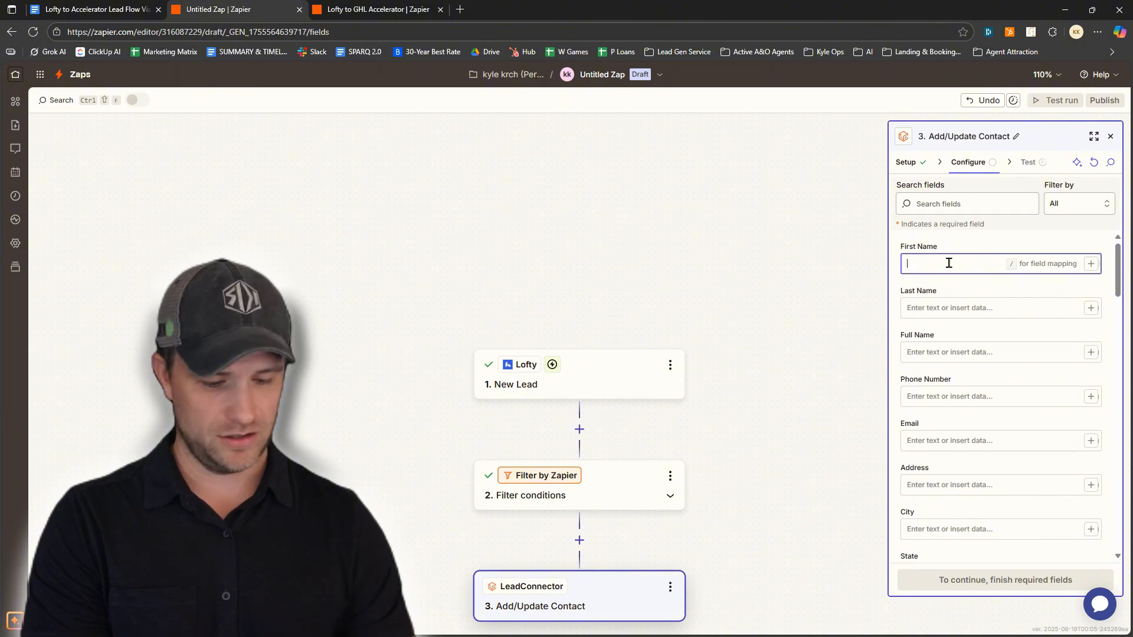
pyautogui.write('/')
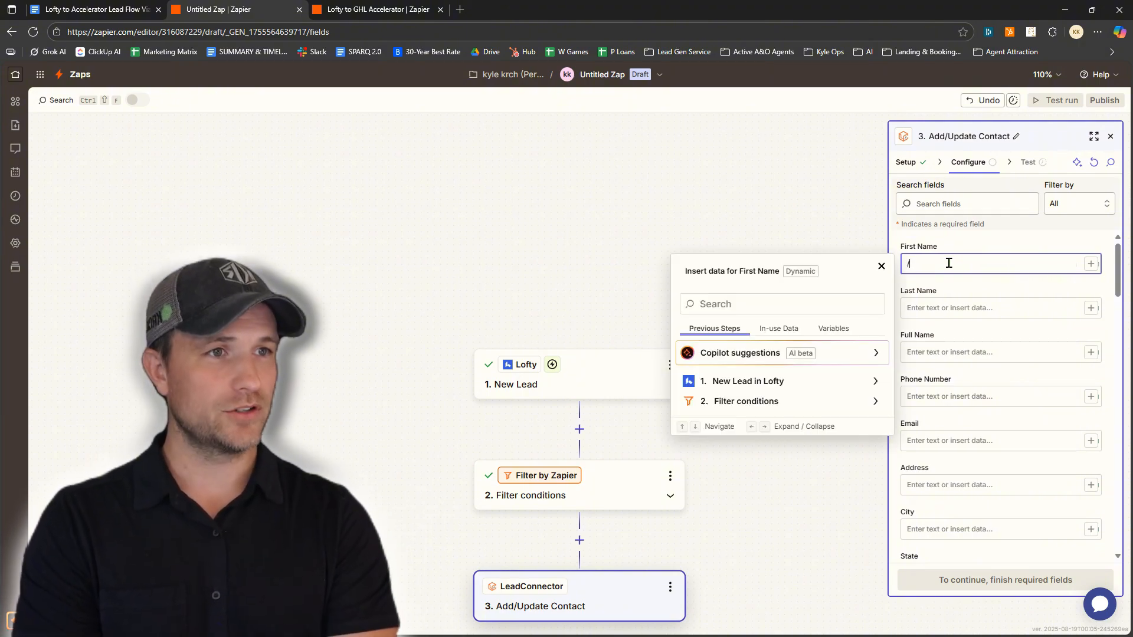
pyautogui.write('fir')
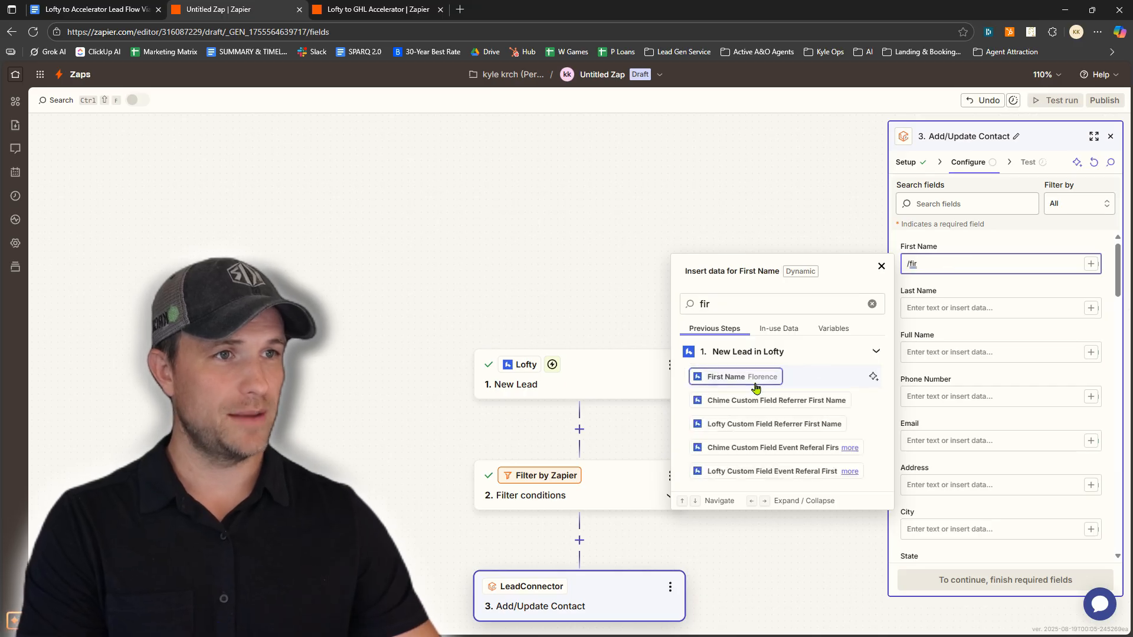
pyautogui.click(741, 380)
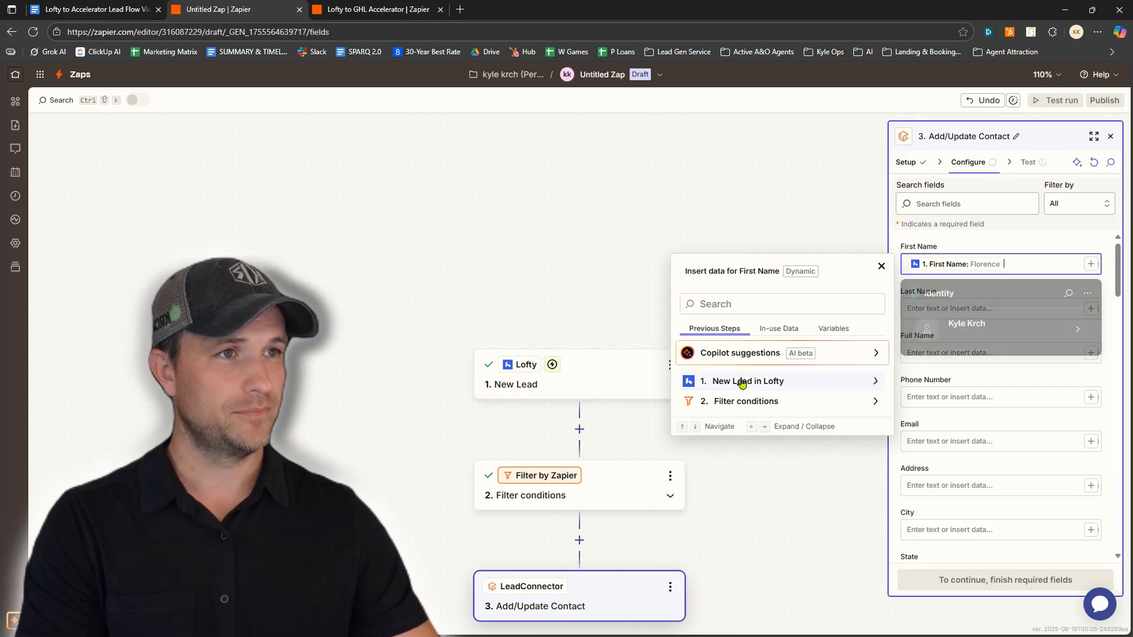
pyautogui.click(975, 237)
pyautogui.click(934, 307)
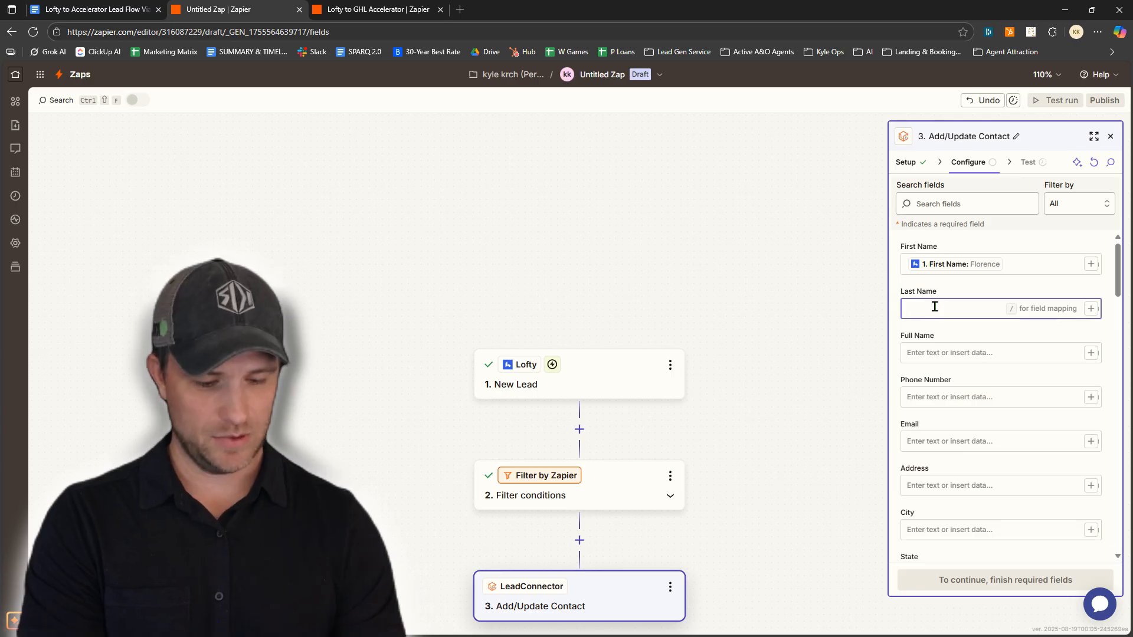
pyautogui.write('/last')
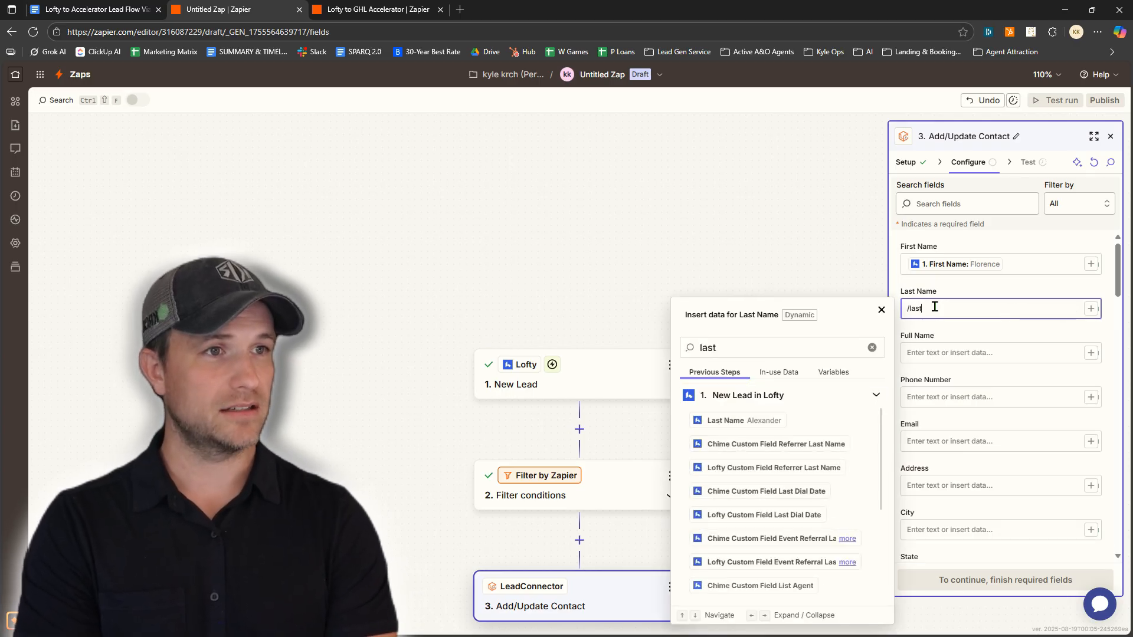
pyautogui.click(731, 422)
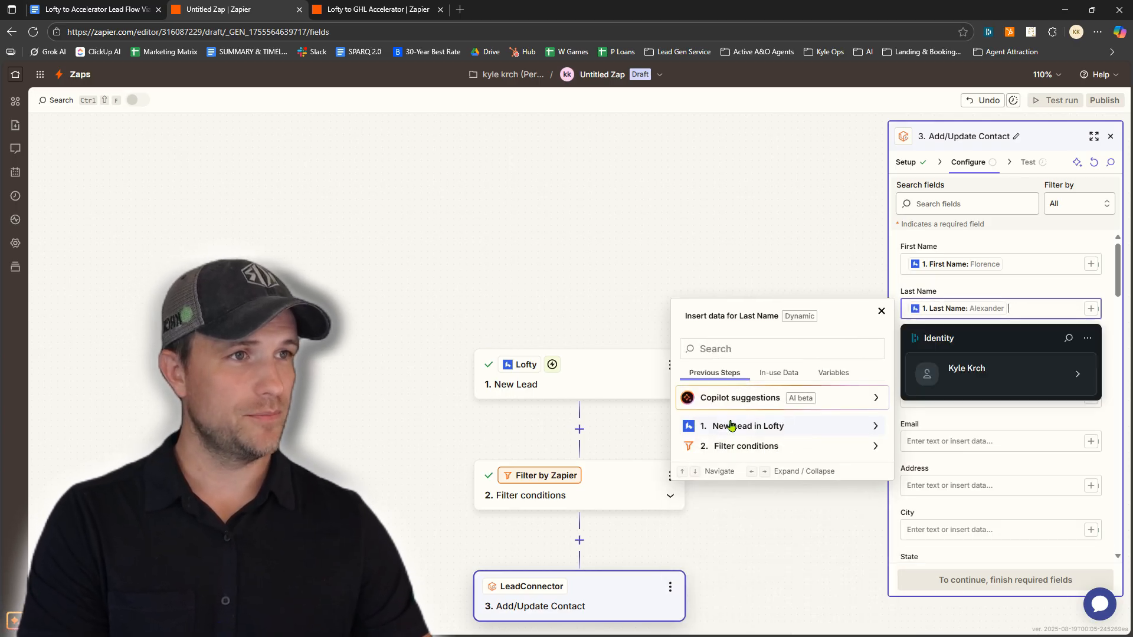
pyautogui.click(1000, 241)
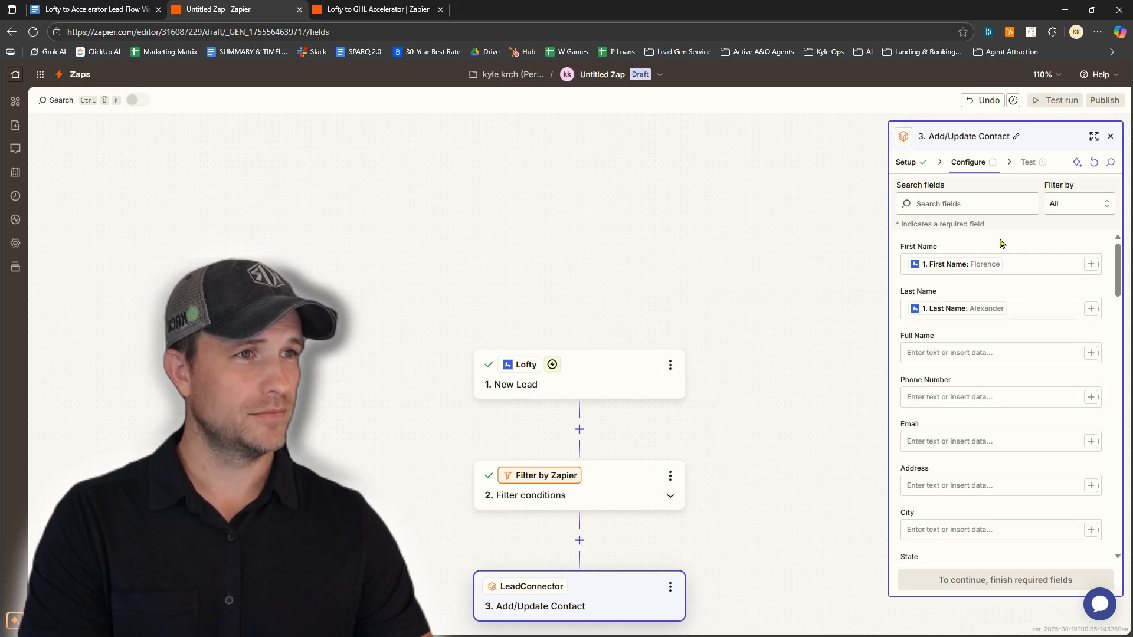
# Map Lofty Phone into Phone Number and Lofty Email into Email
pyautogui.click(963, 394)
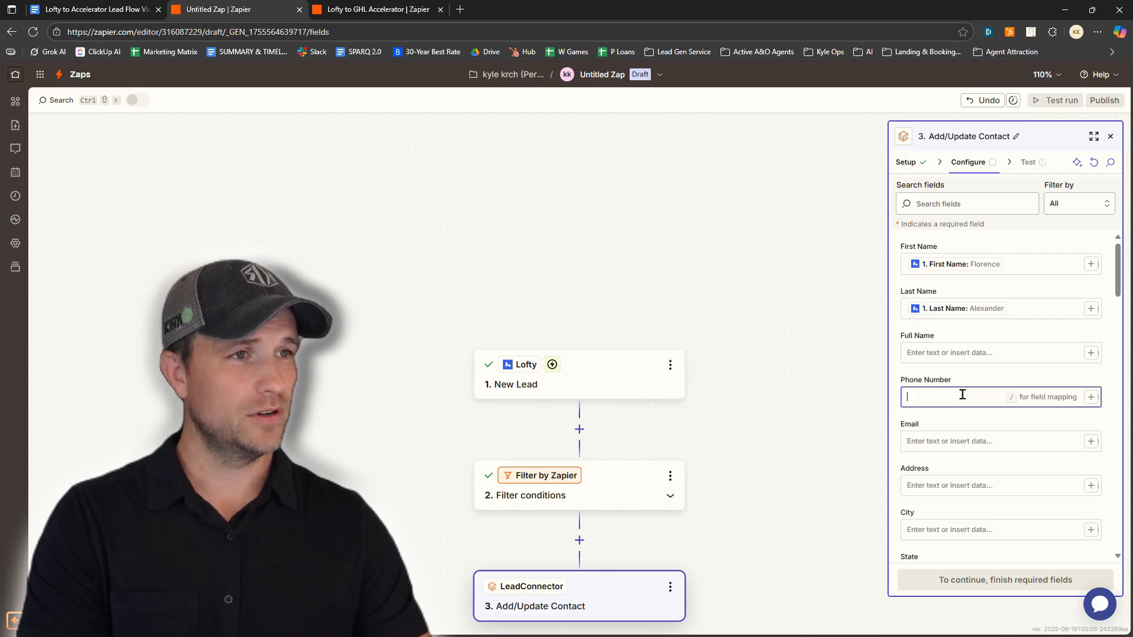
pyautogui.write('.')
pyautogui.press('BackSpace')
pyautogui.write('/')
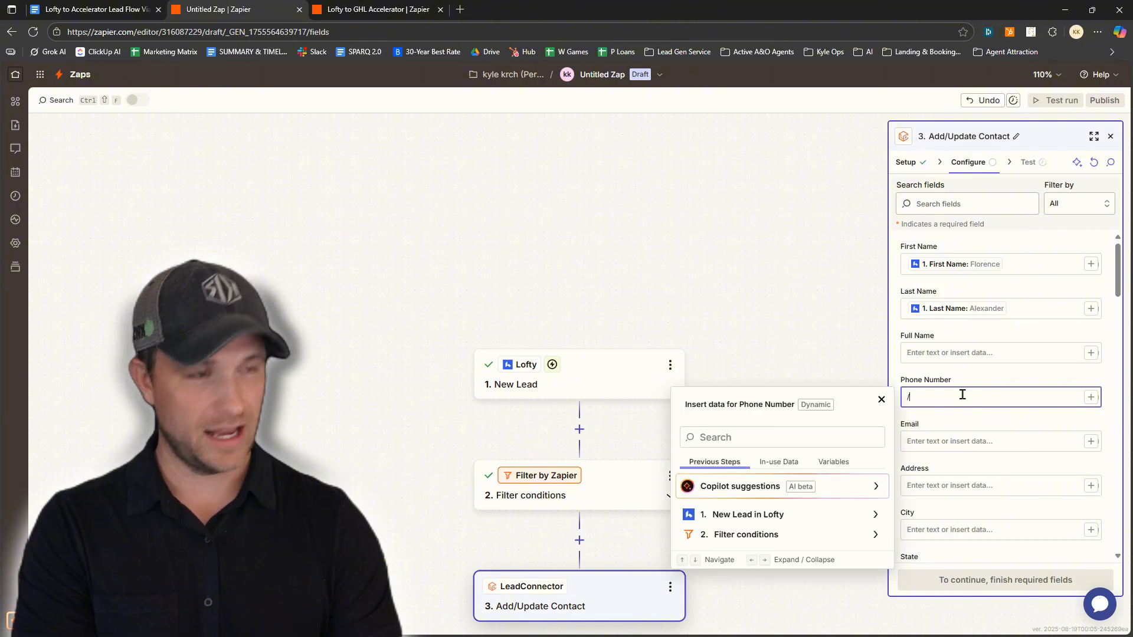
pyautogui.write('phone')
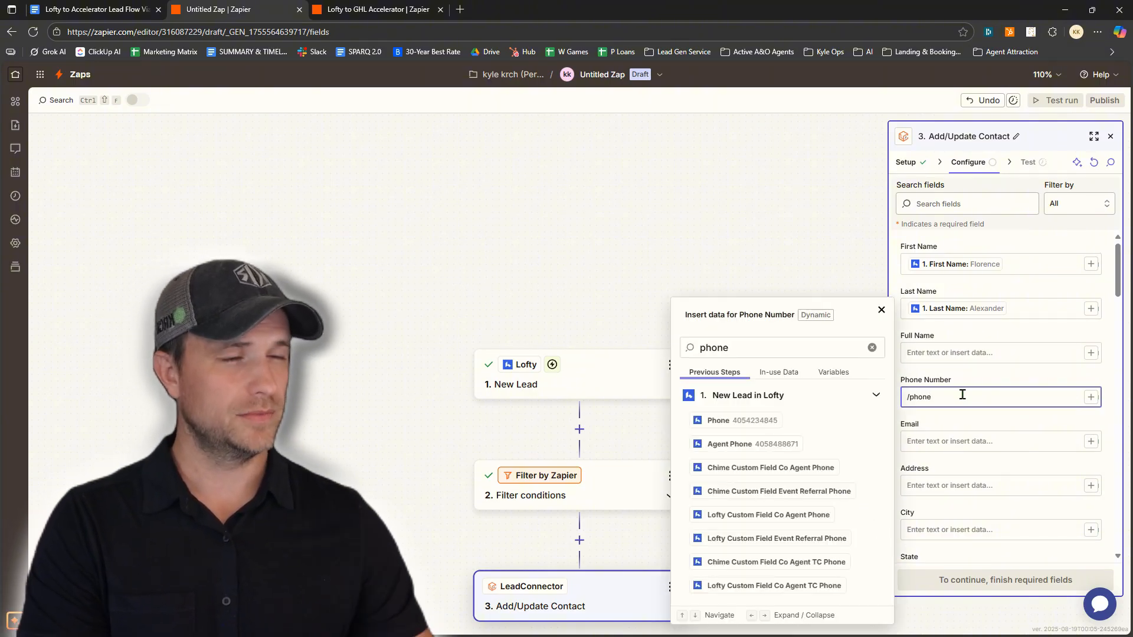
pyautogui.press('Down')
pyautogui.press('Return')
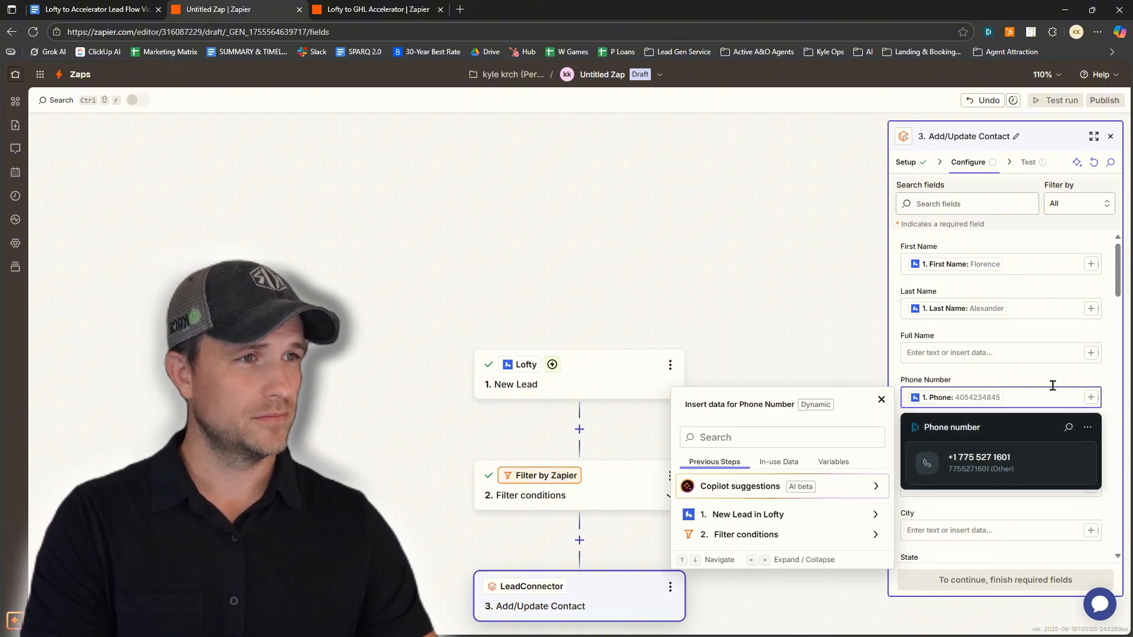
pyautogui.click(1036, 355)
pyautogui.click(951, 445)
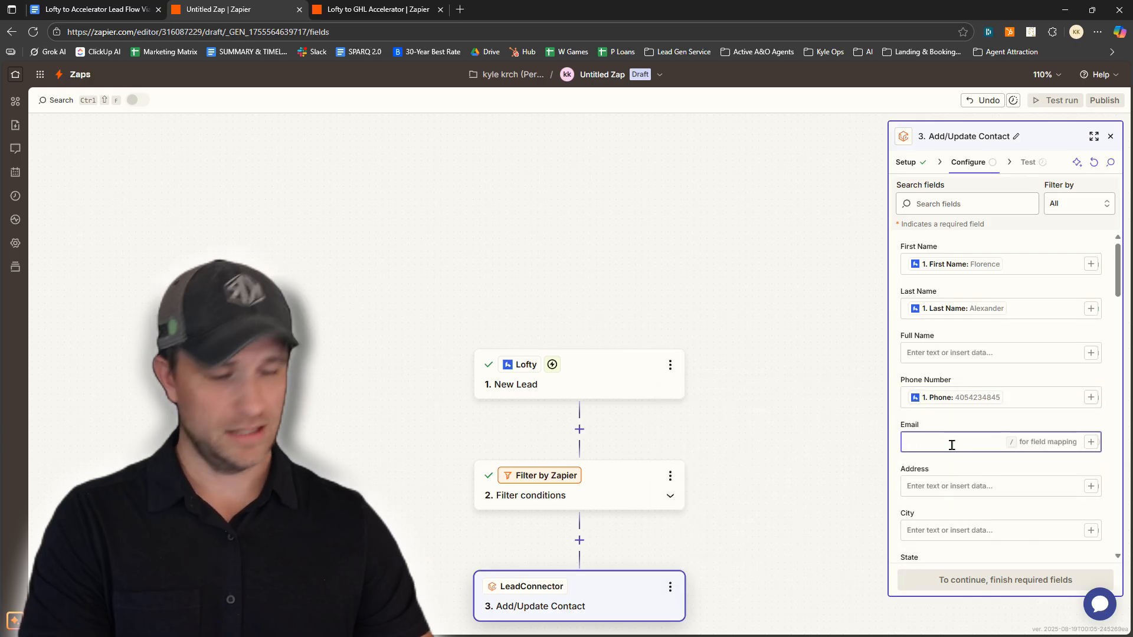
pyautogui.write('/email')
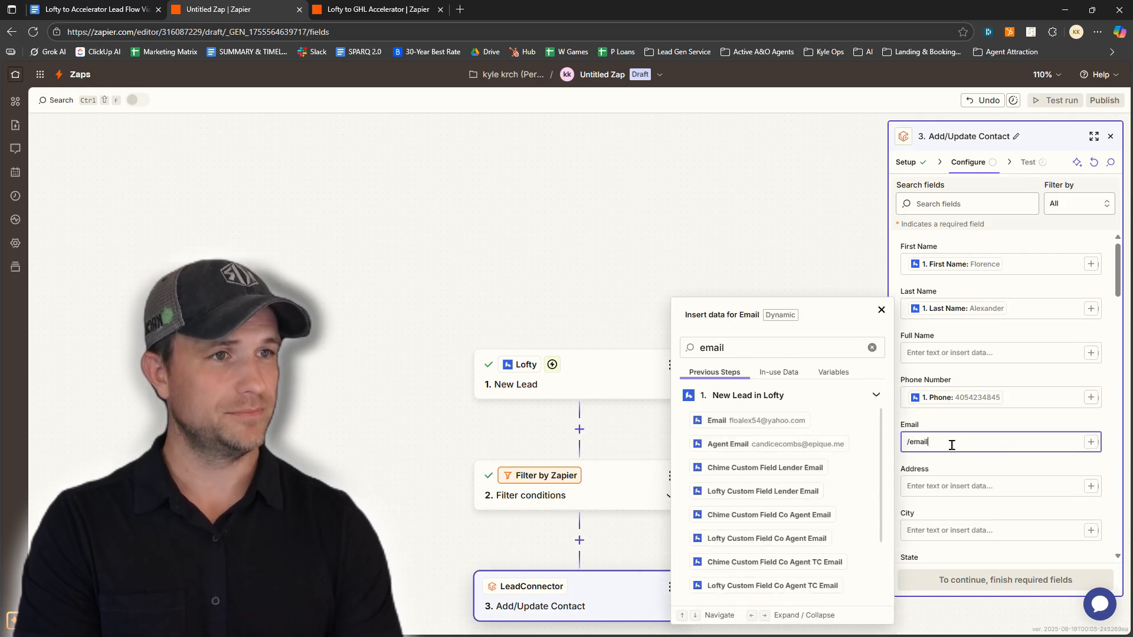
pyautogui.click(770, 421)
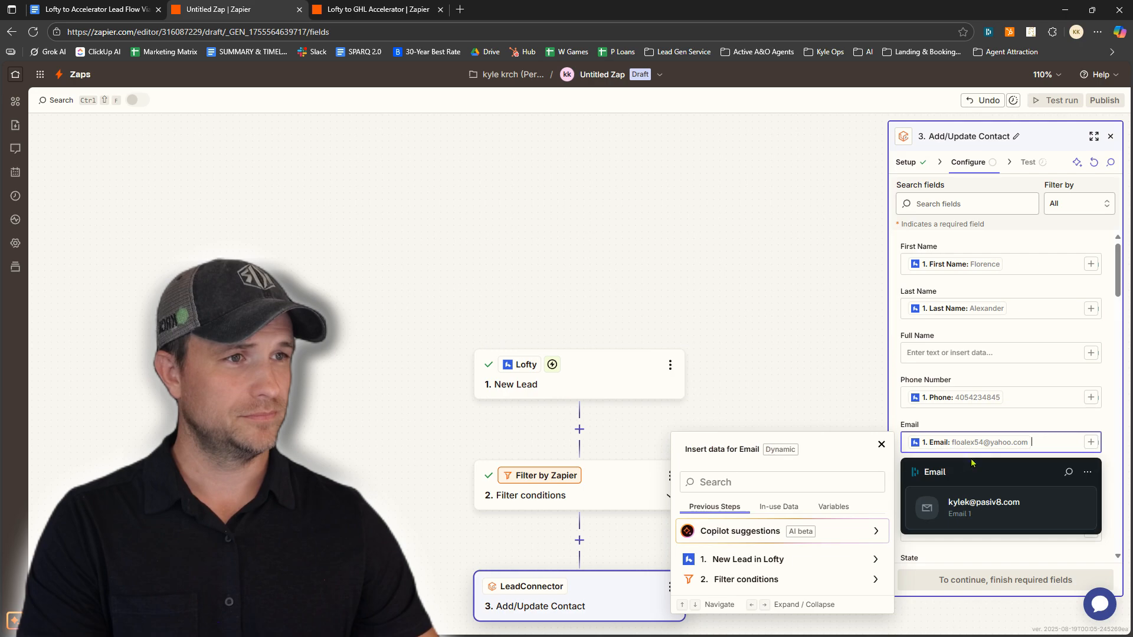
pyautogui.click(1041, 418)
pyautogui.scroll(-2, 1037, 407)
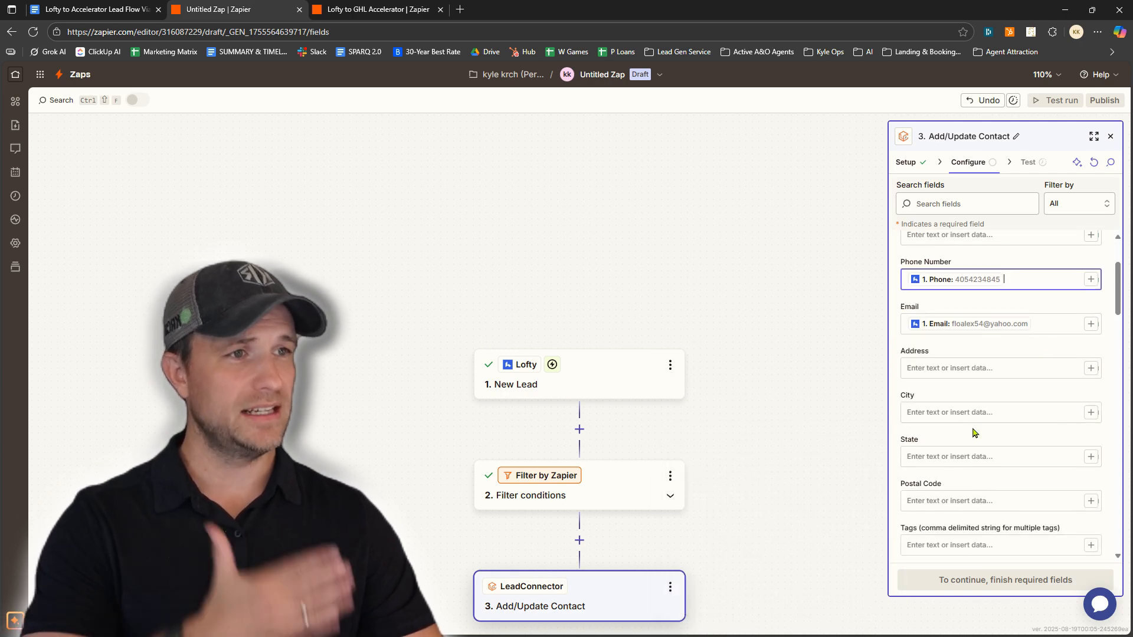
pyautogui.scroll(-1, 974, 433)
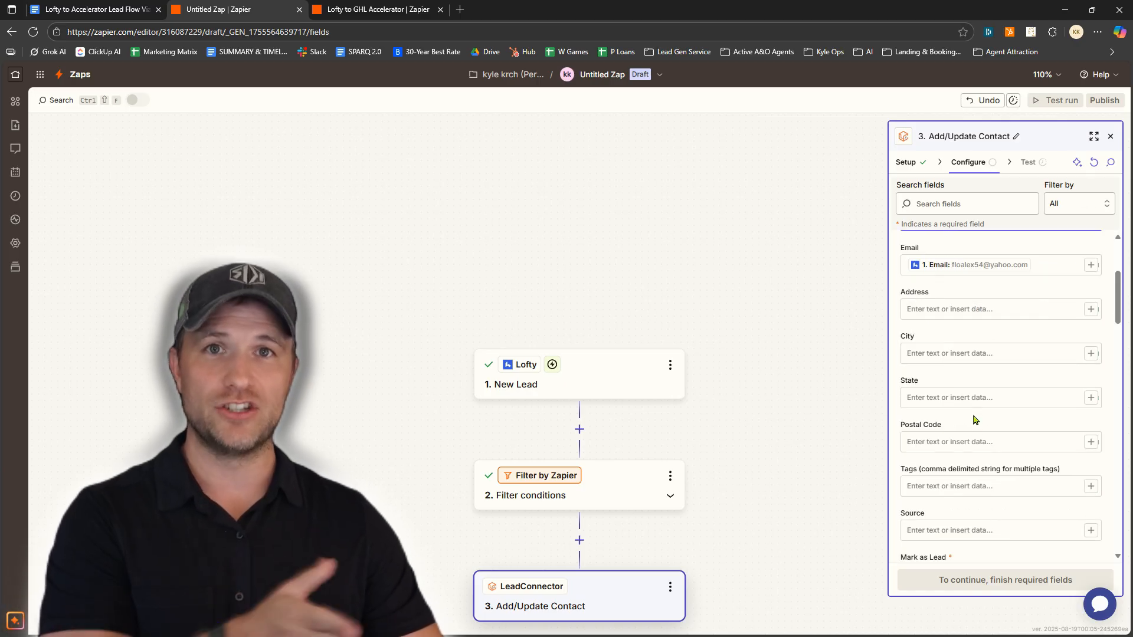
# Map Lofty Tag into Tags and Lofty Source into Source
pyautogui.scroll(-1, 973, 418)
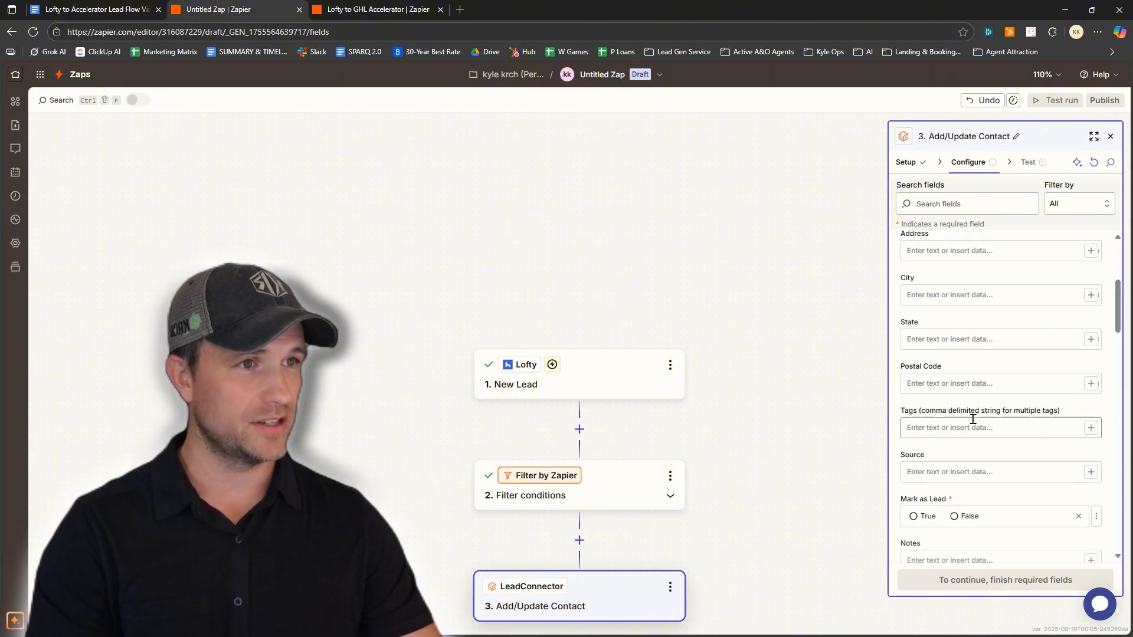
pyautogui.click(970, 429)
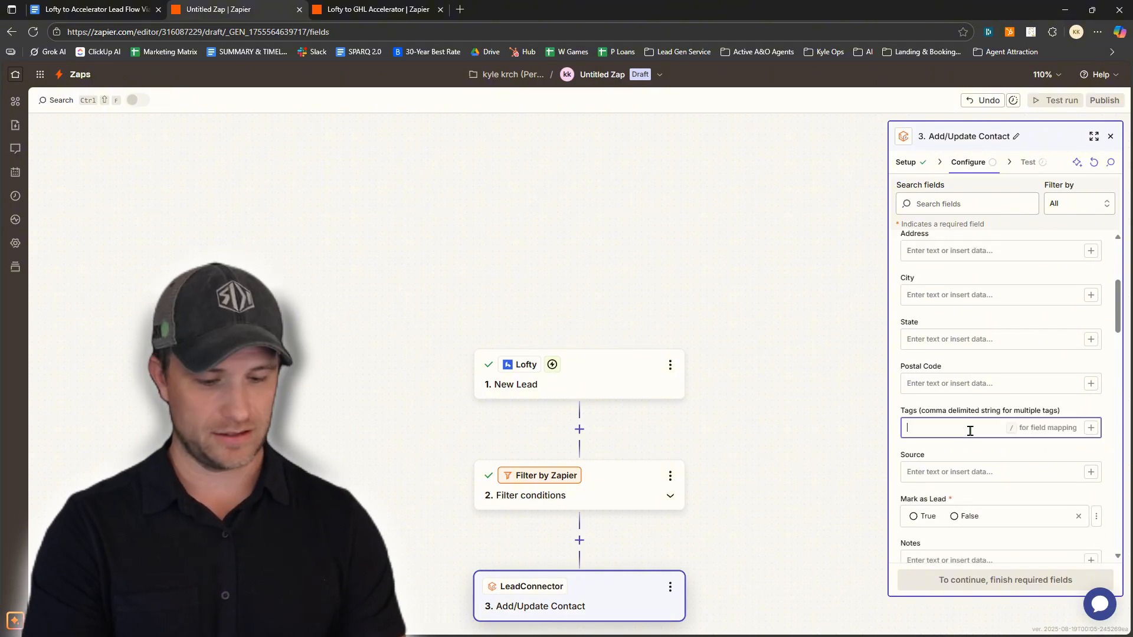
pyautogui.write('/tag')
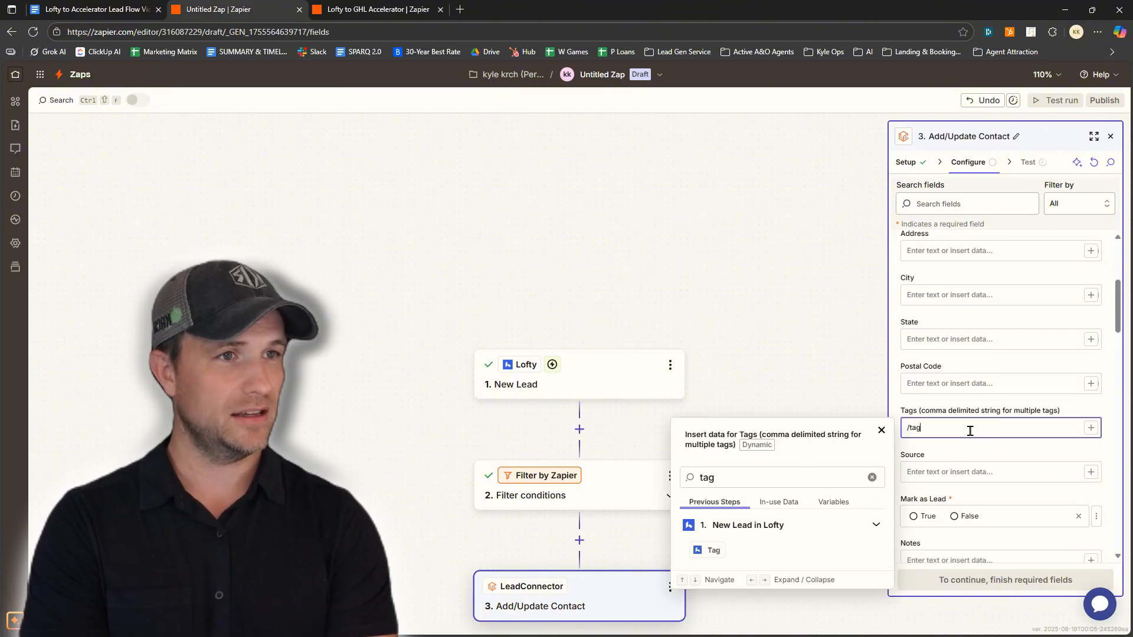
pyautogui.click(714, 550)
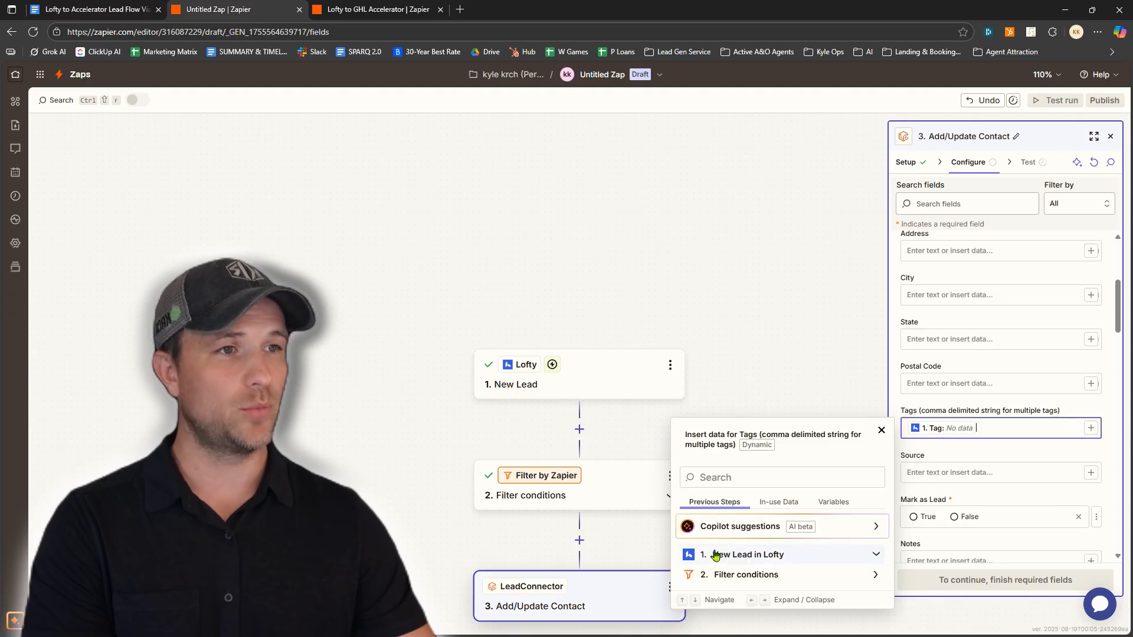
pyautogui.click(987, 454)
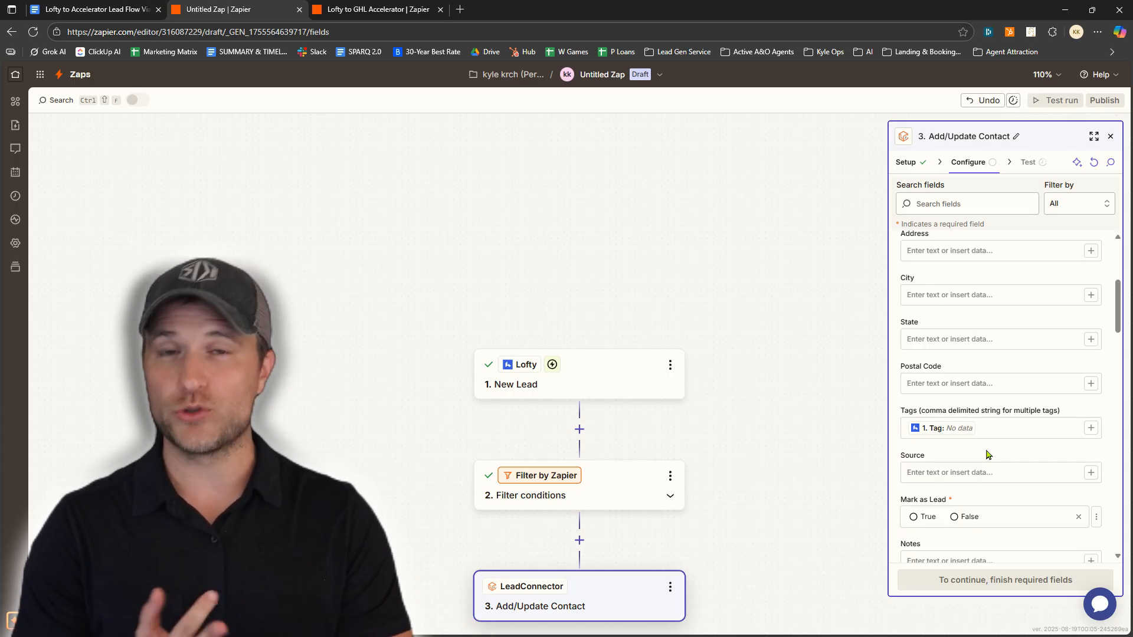
pyautogui.scroll(-2, 986, 454)
pyautogui.click(954, 356)
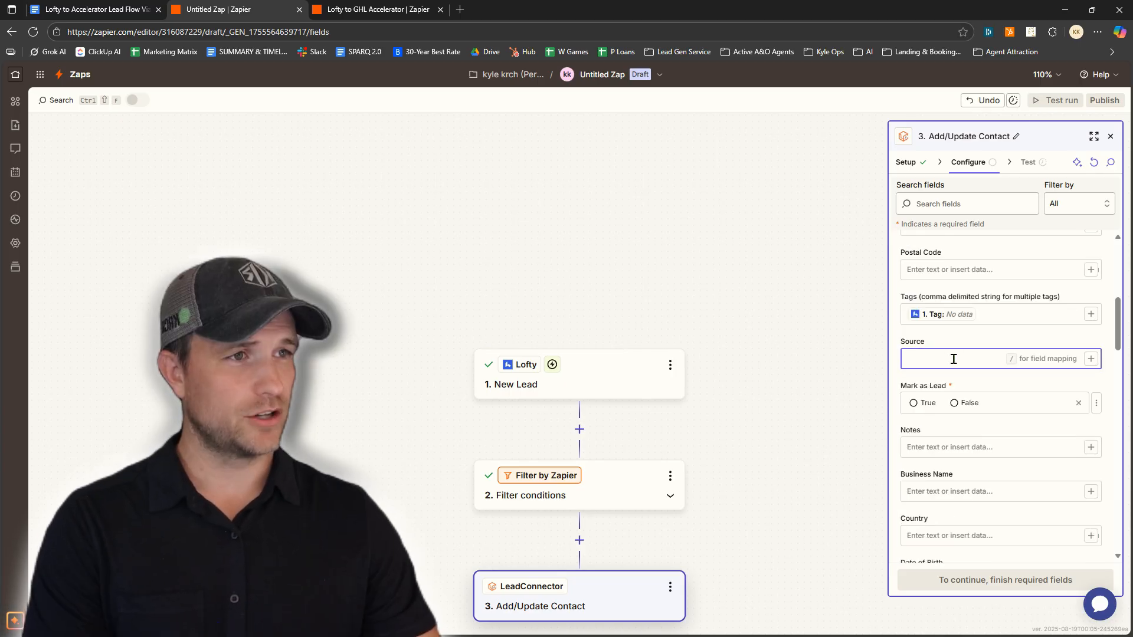
pyautogui.write('/sou')
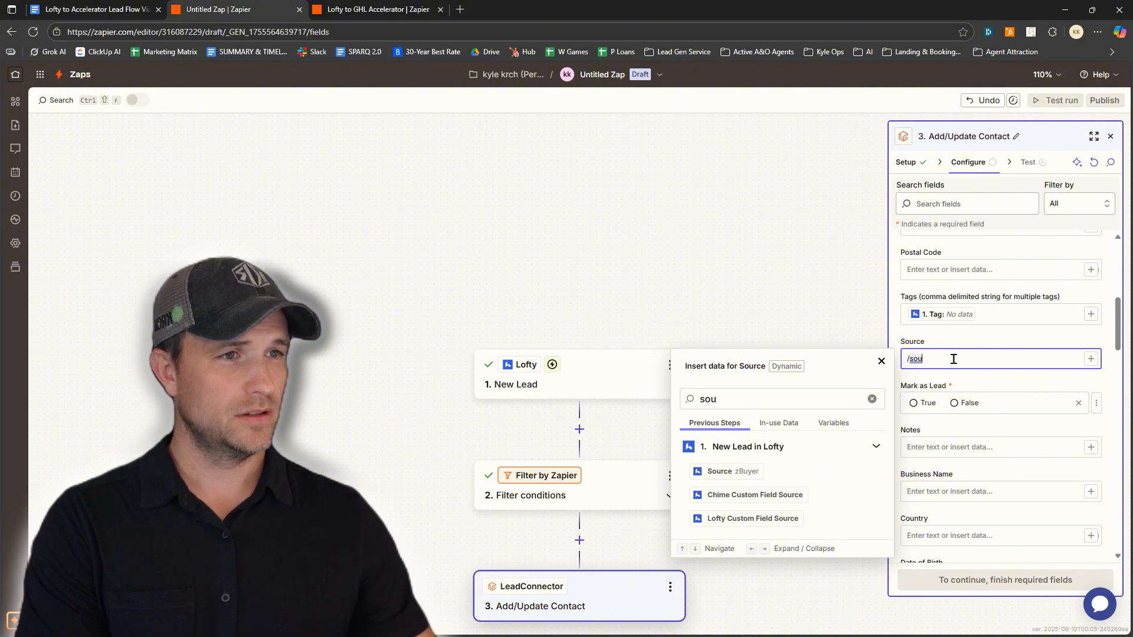
pyautogui.click(719, 477)
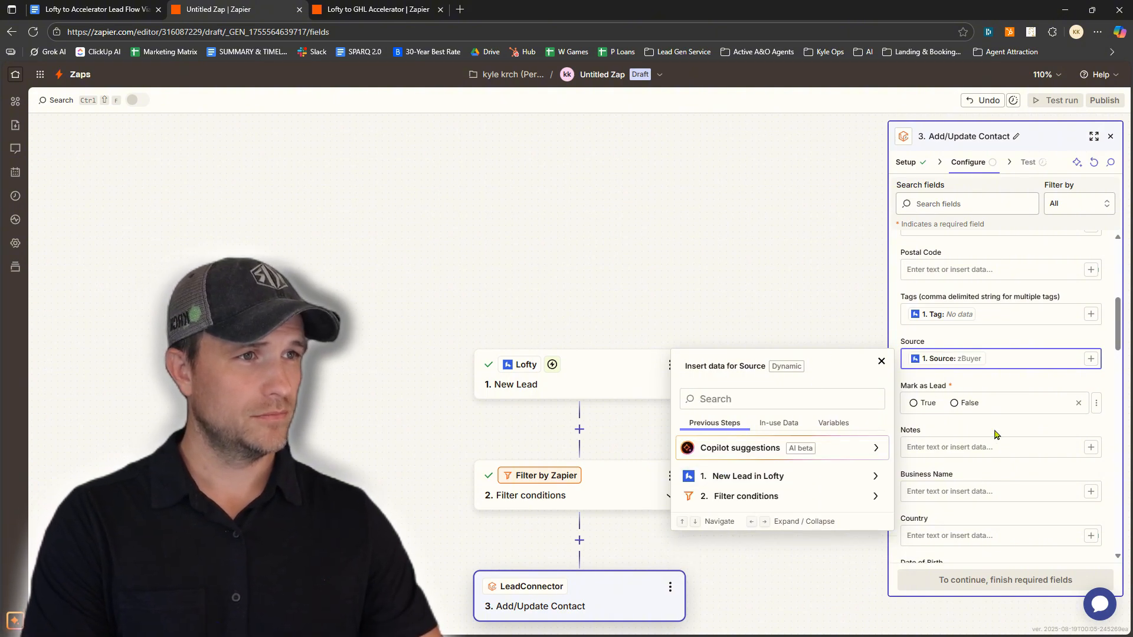
pyautogui.click(997, 386)
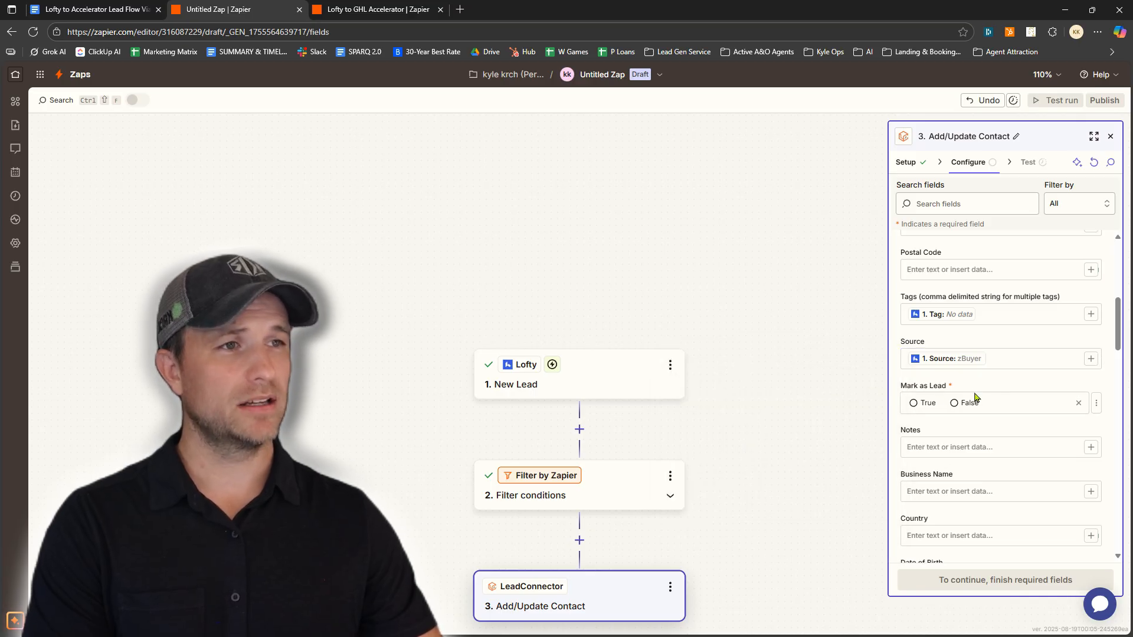
# Set Mark as Lead to True, map Lofty Note into Notes, and continue to testing
pyautogui.click(914, 404)
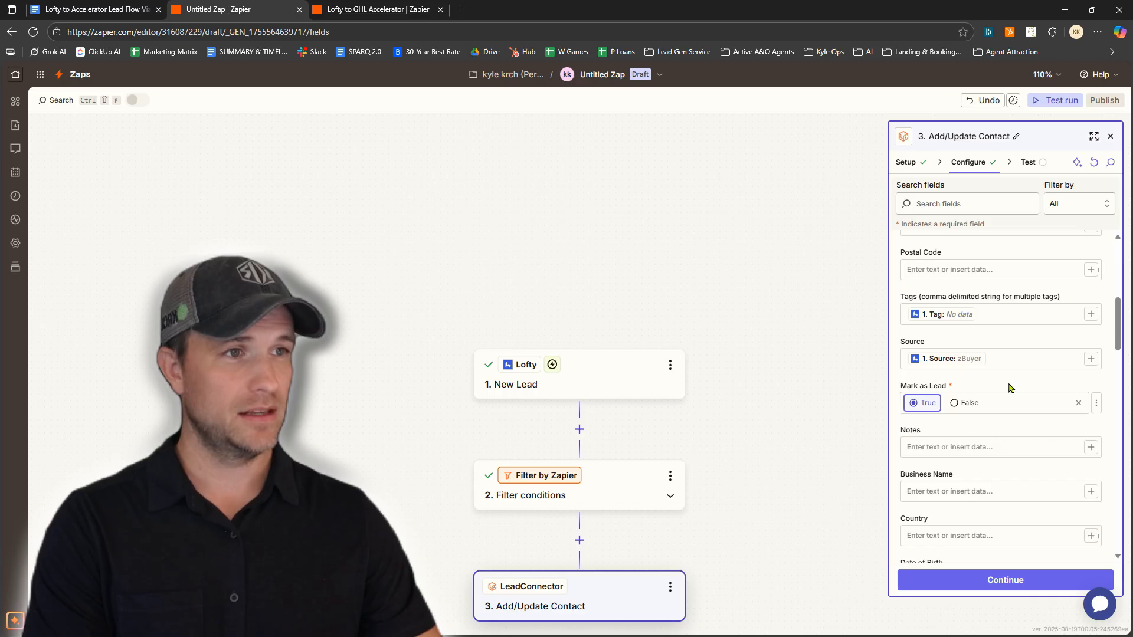
pyautogui.click(953, 450)
pyautogui.write('/not')
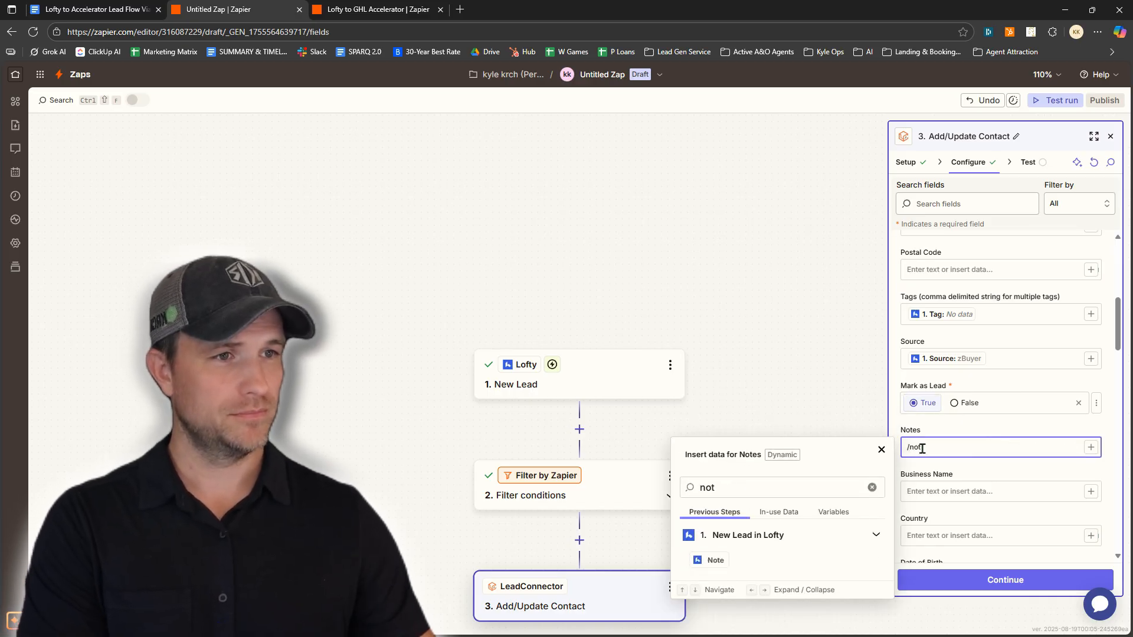
pyautogui.click(715, 561)
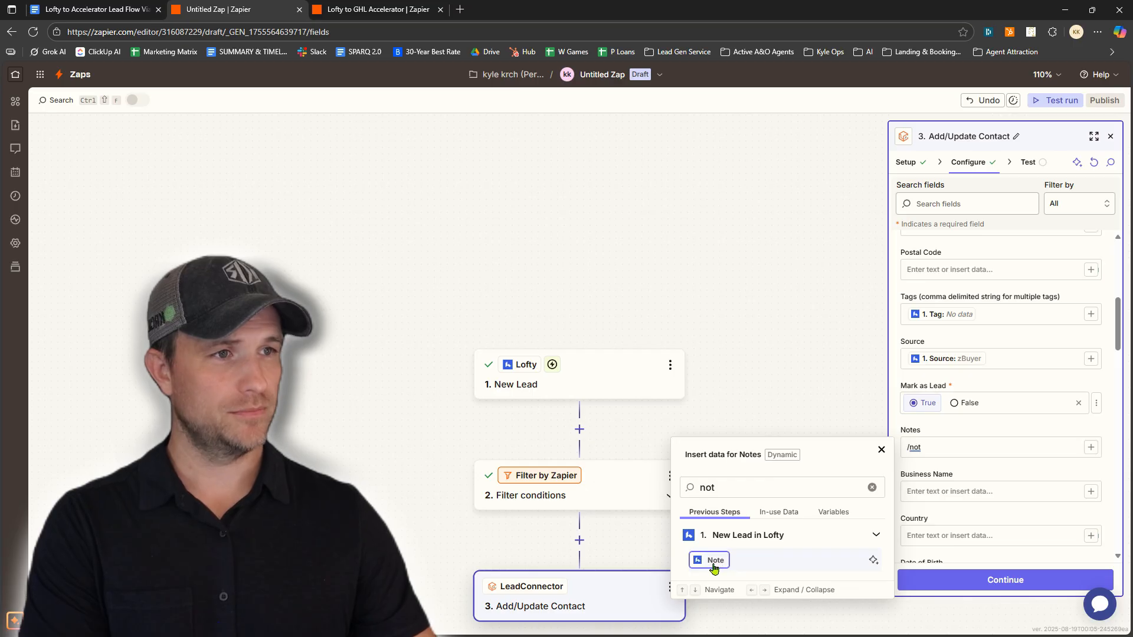
pyautogui.click(976, 476)
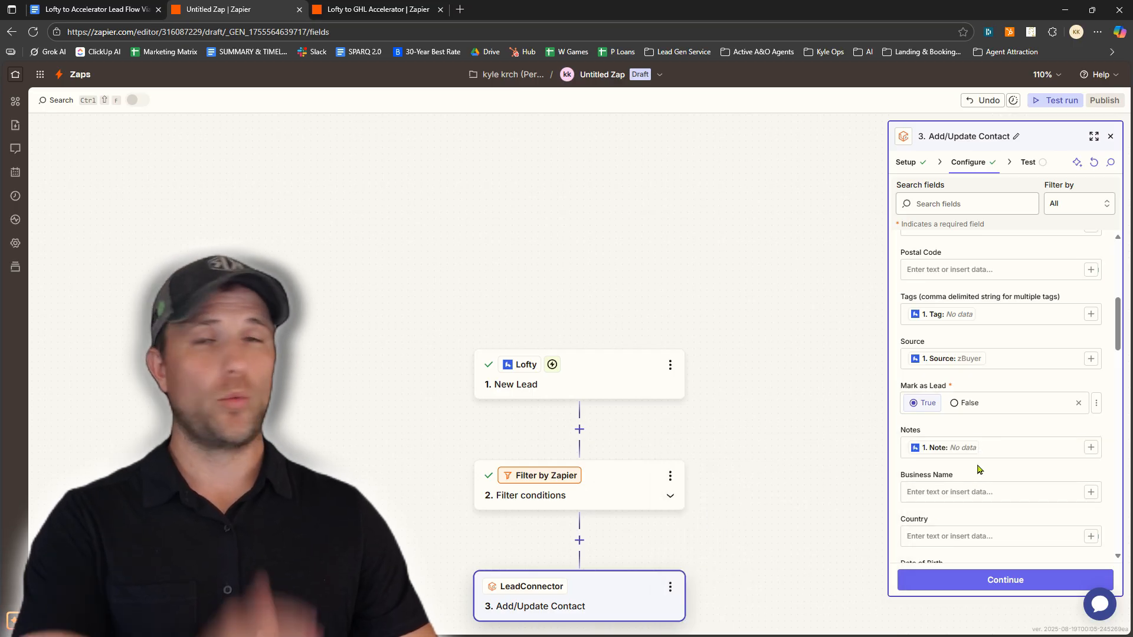
pyautogui.click(989, 581)
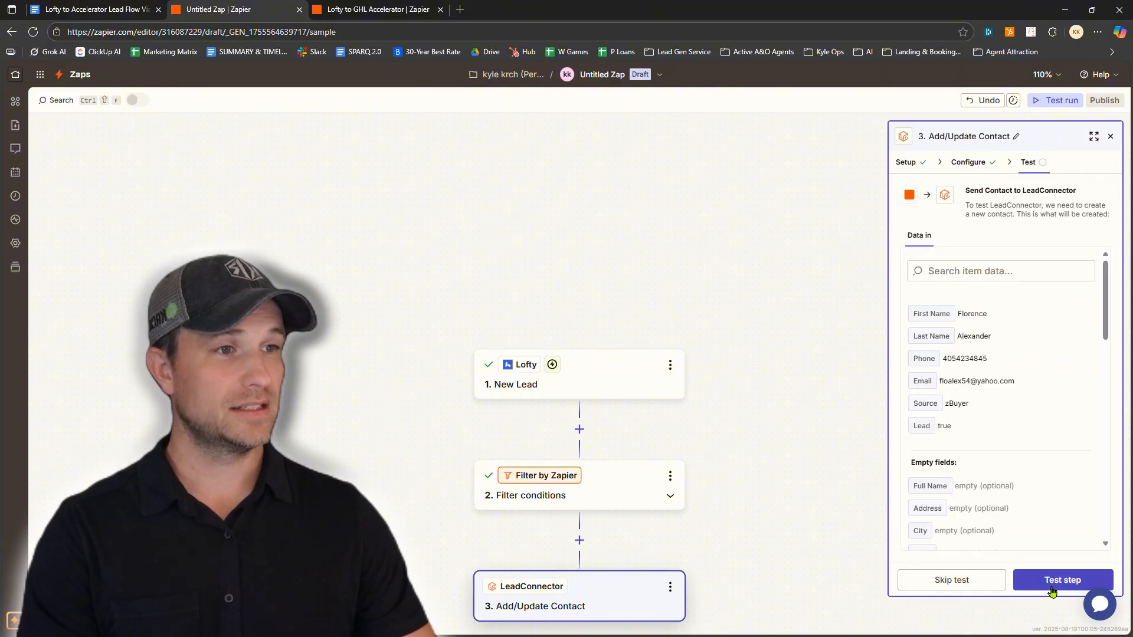
# Test the LeadConnector step, sending the sample Lofty lead as a new contact
pyautogui.click(1058, 581)
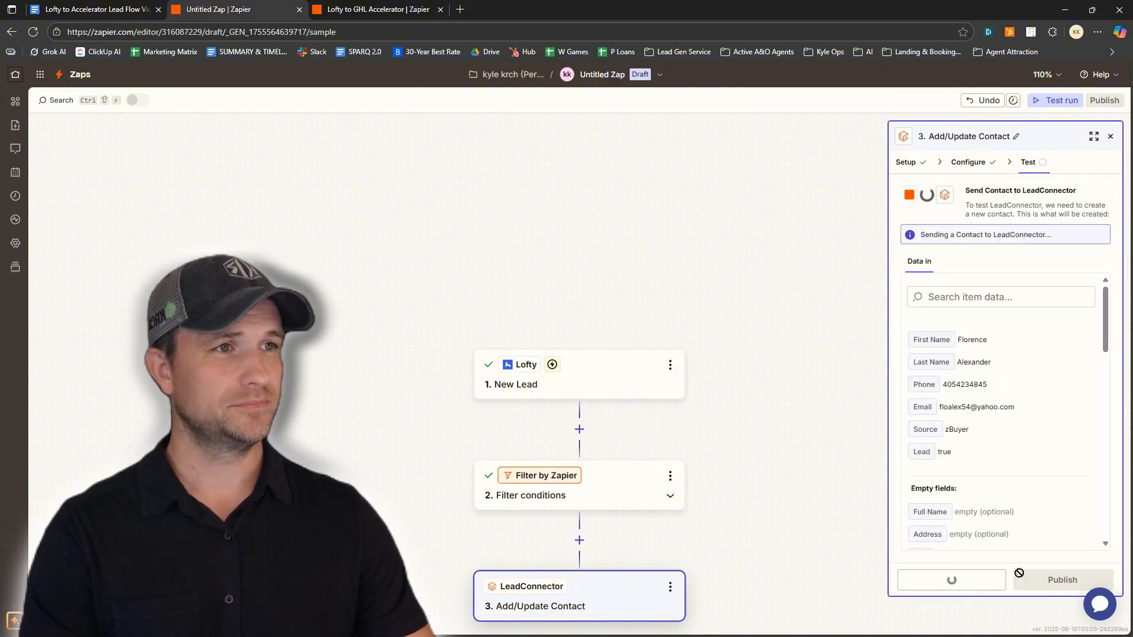
pyautogui.scroll(-2, 1031, 512)
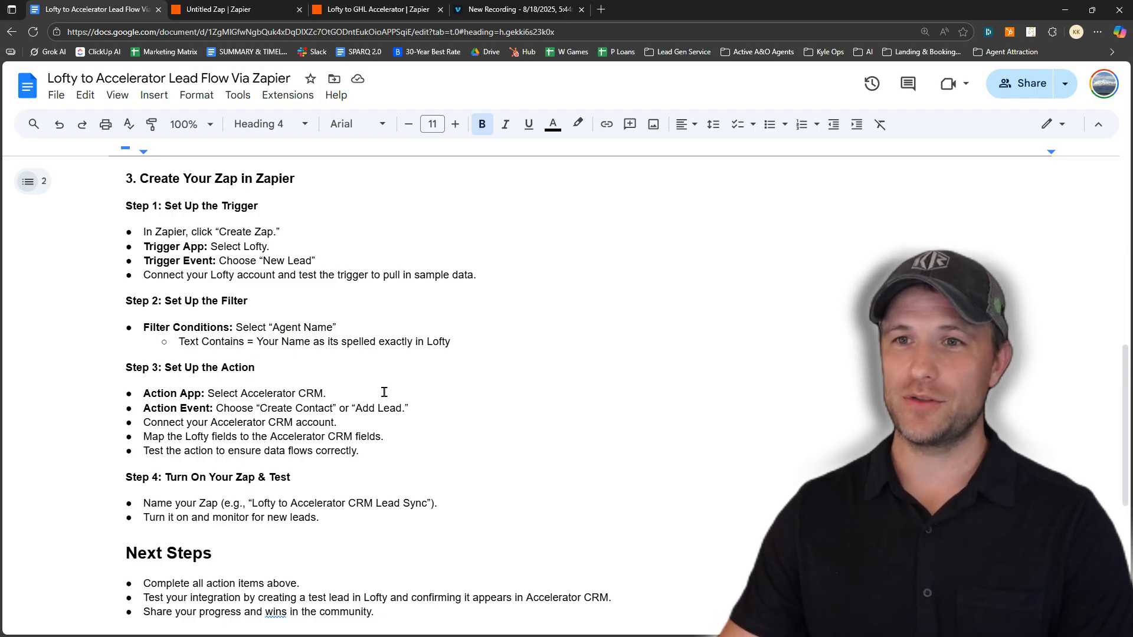
pyautogui.scroll(-2, 384, 386)
pyautogui.moveTo(170, 418); pyautogui.dragTo(290, 424)
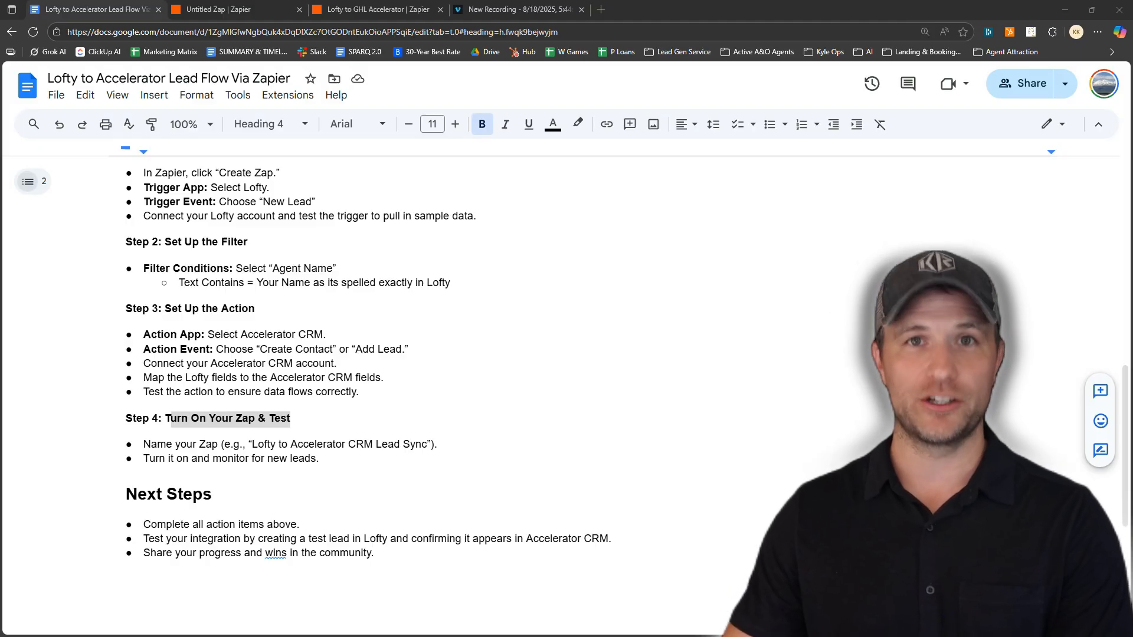
pyautogui.moveTo(143, 458); pyautogui.dragTo(321, 472)
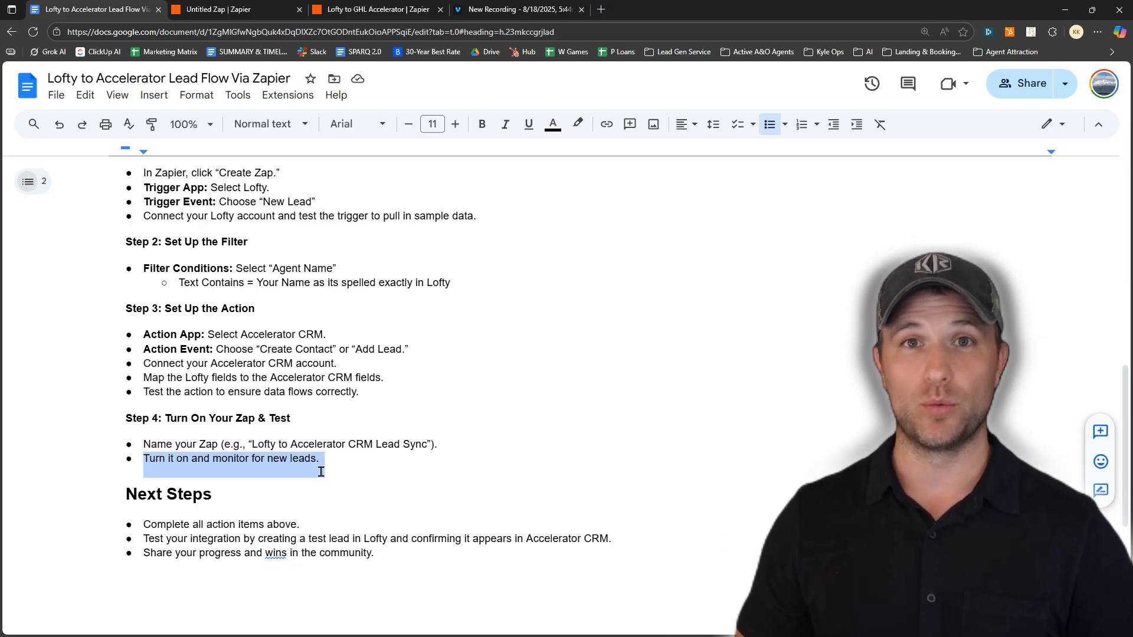
pyautogui.scroll(-1, 324, 475)
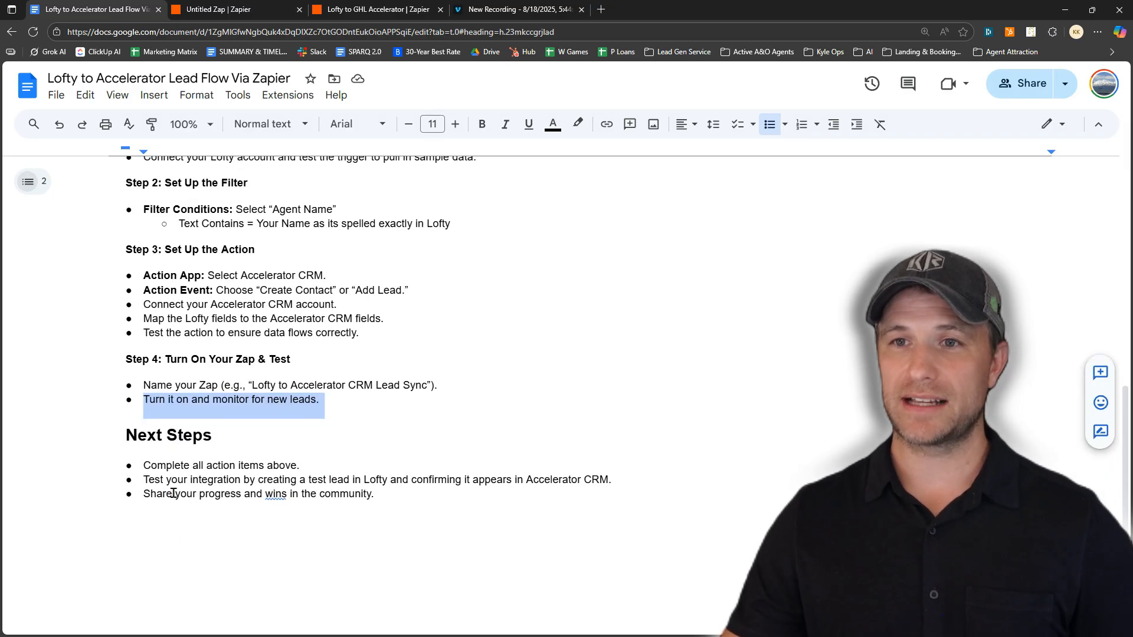
pyautogui.moveTo(144, 468); pyautogui.dragTo(322, 466)
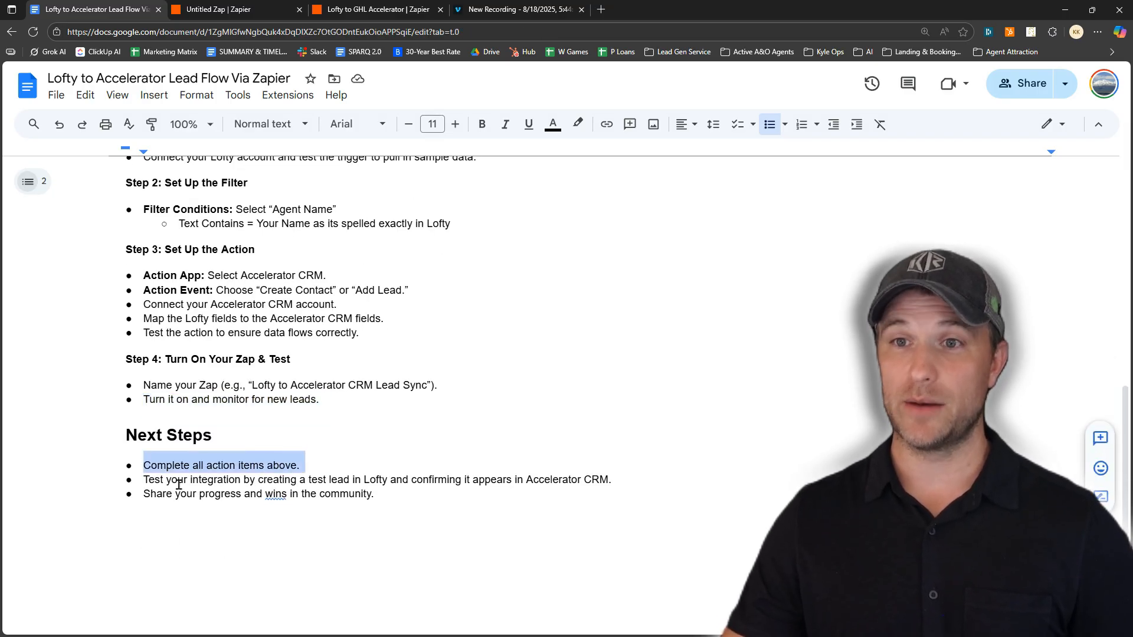
pyautogui.moveTo(161, 481); pyautogui.dragTo(600, 484)
pyautogui.moveTo(151, 494); pyautogui.dragTo(403, 500)
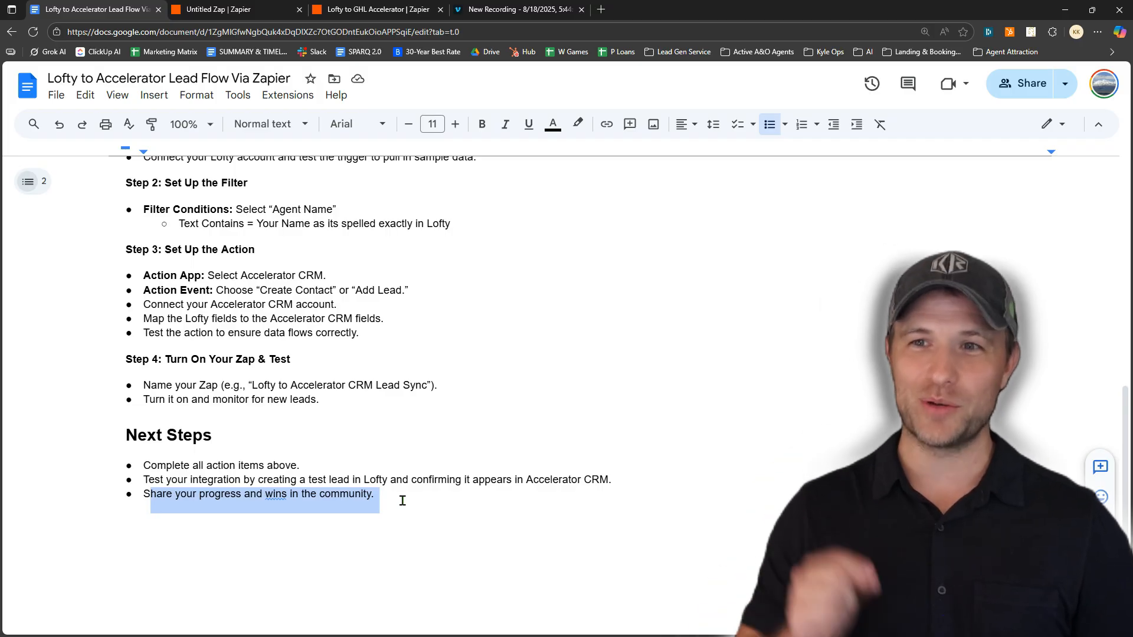